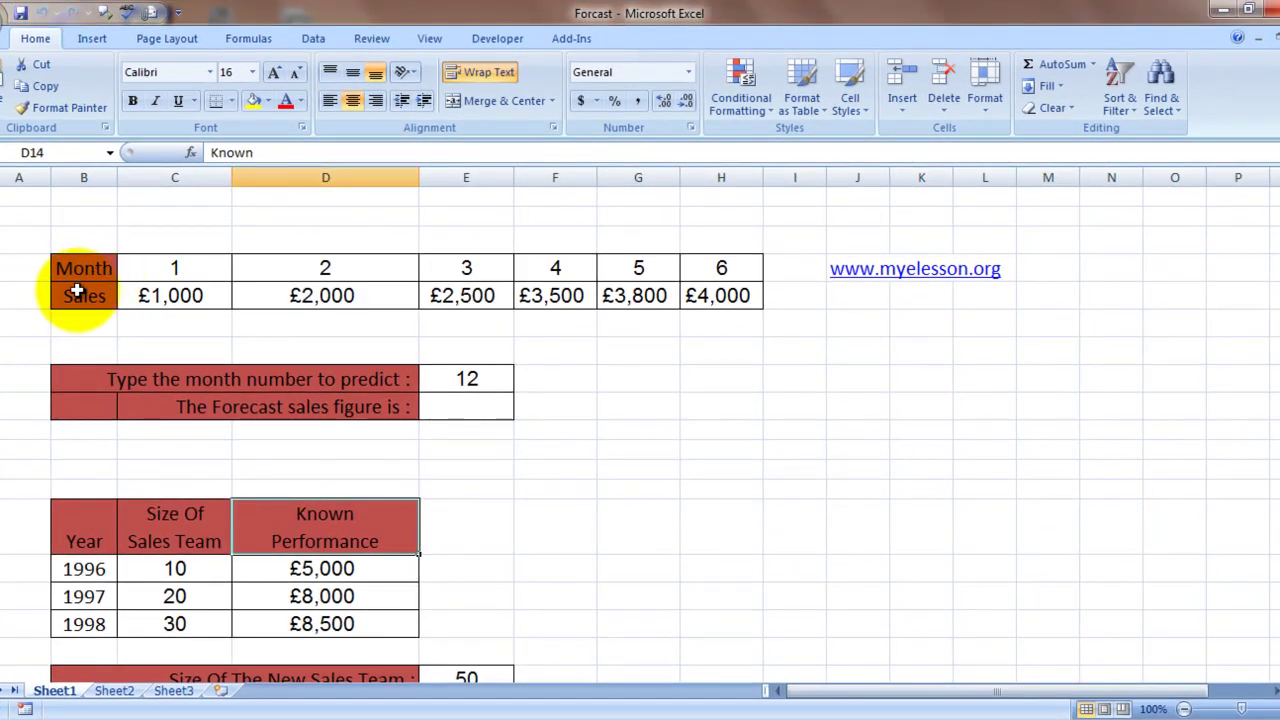
# Start a FORECAST formula in E9 with month 12 in E8 as the value to predict.
pyautogui.click(80, 296)
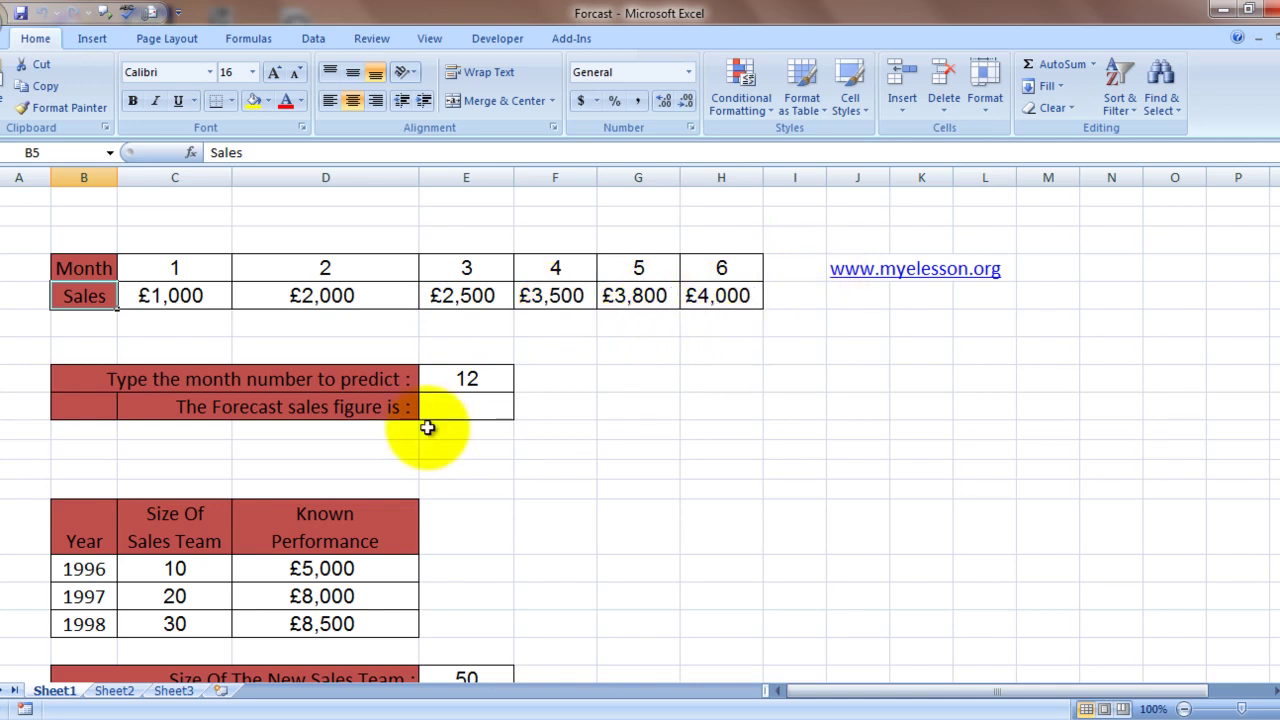
pyautogui.click(477, 379)
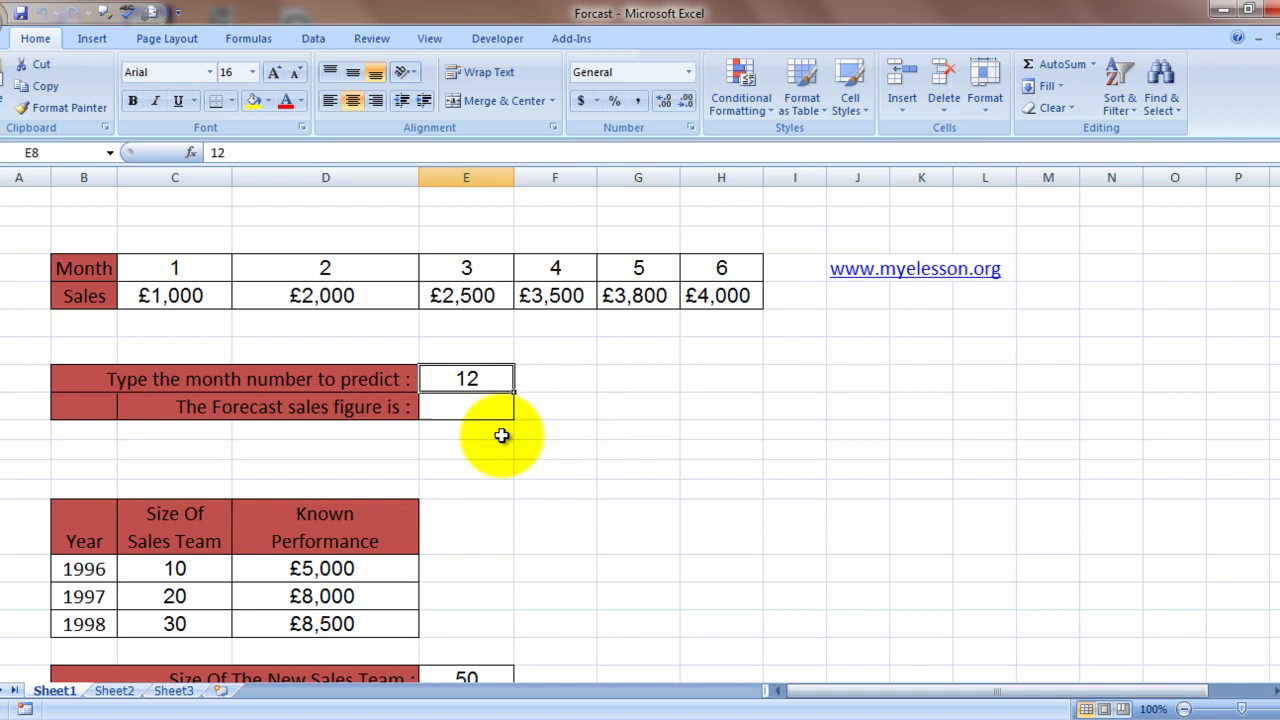
pyautogui.click(479, 413)
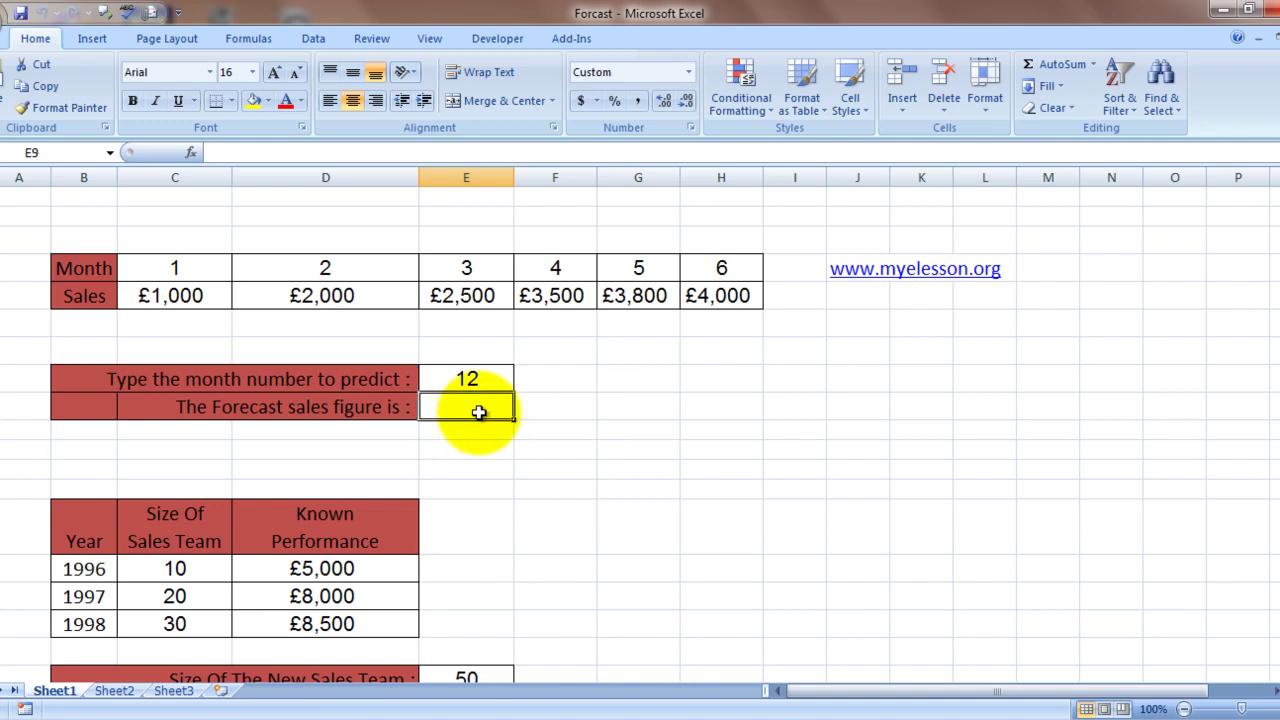
pyautogui.write('=')
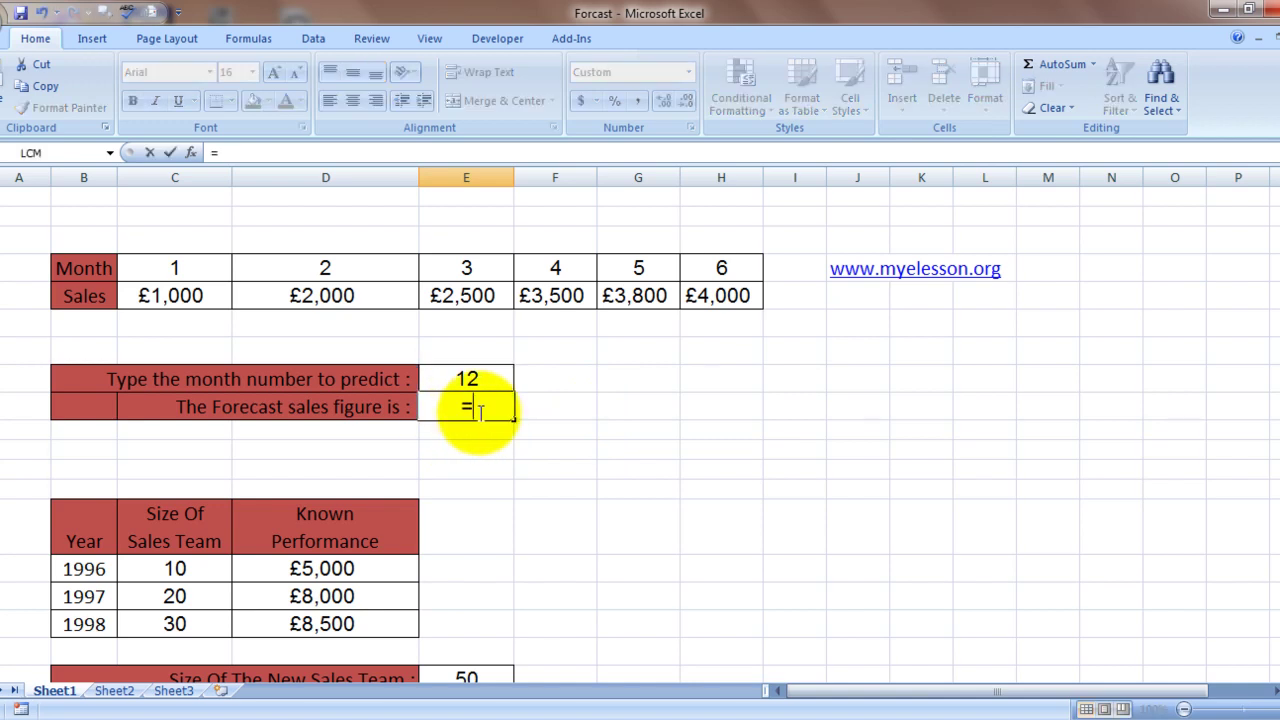
pyautogui.write('fo')
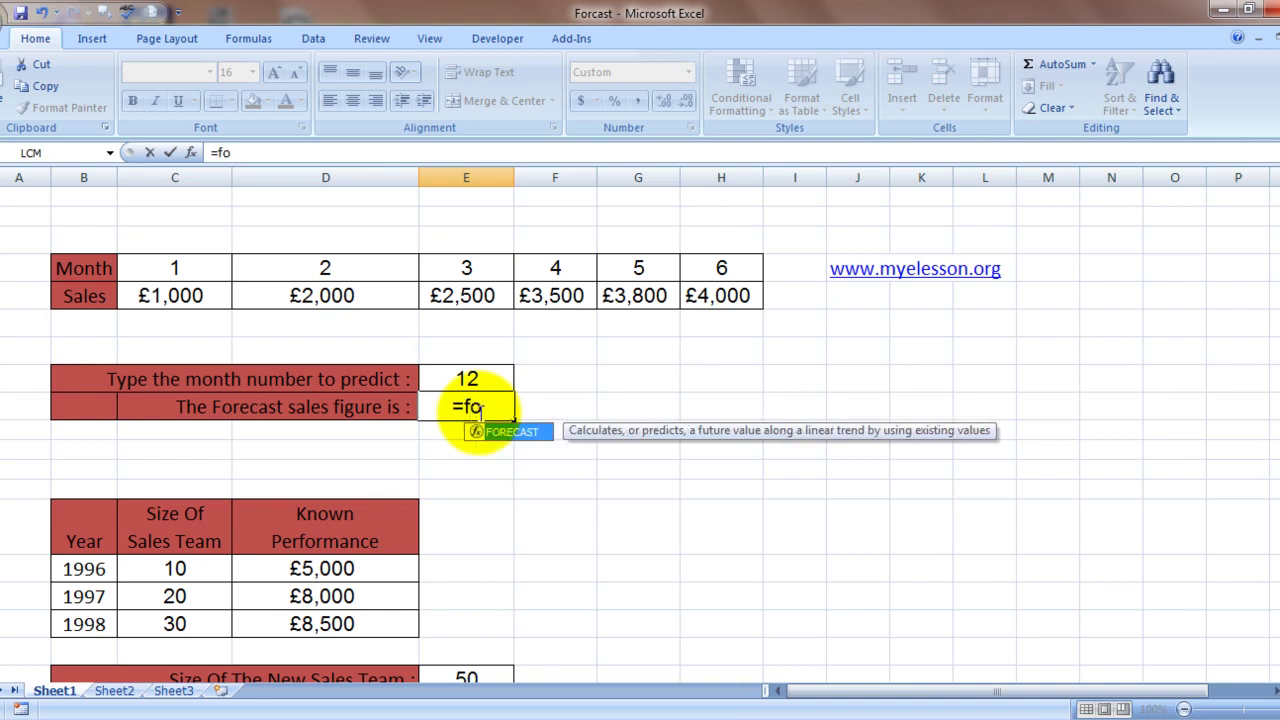
pyautogui.press('Tab')
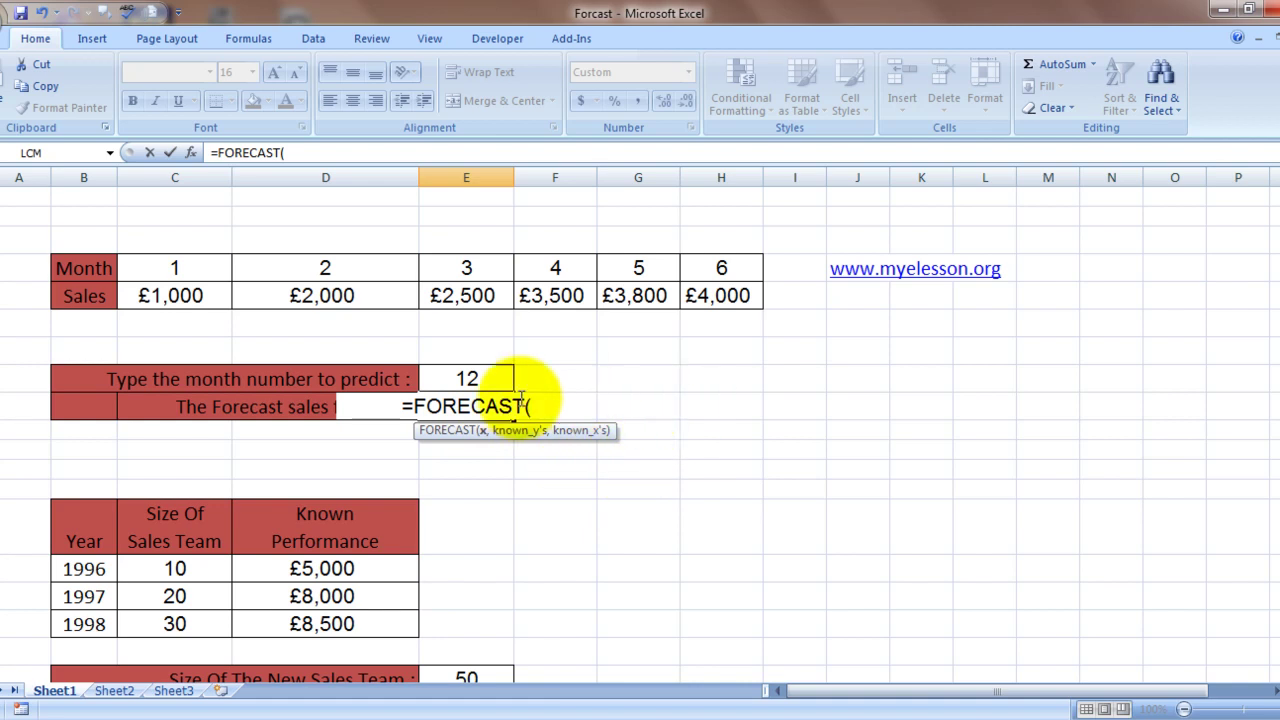
pyautogui.click(474, 380)
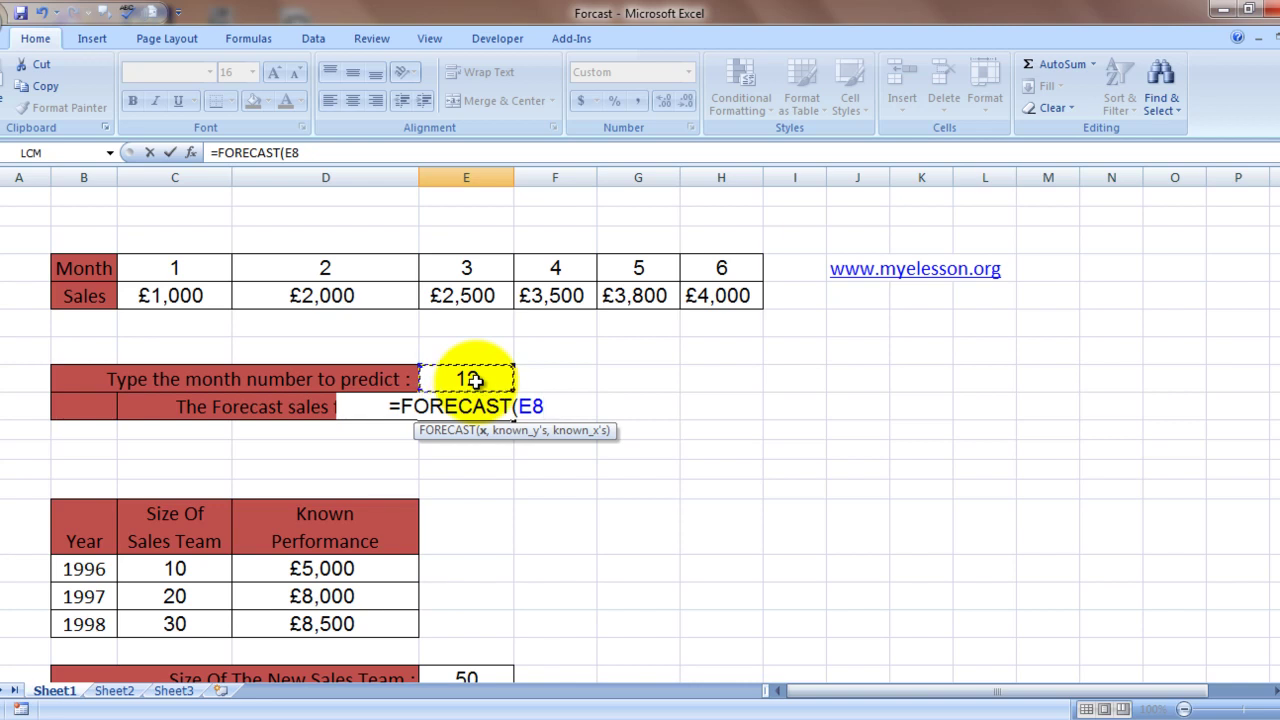
pyautogui.write(',')
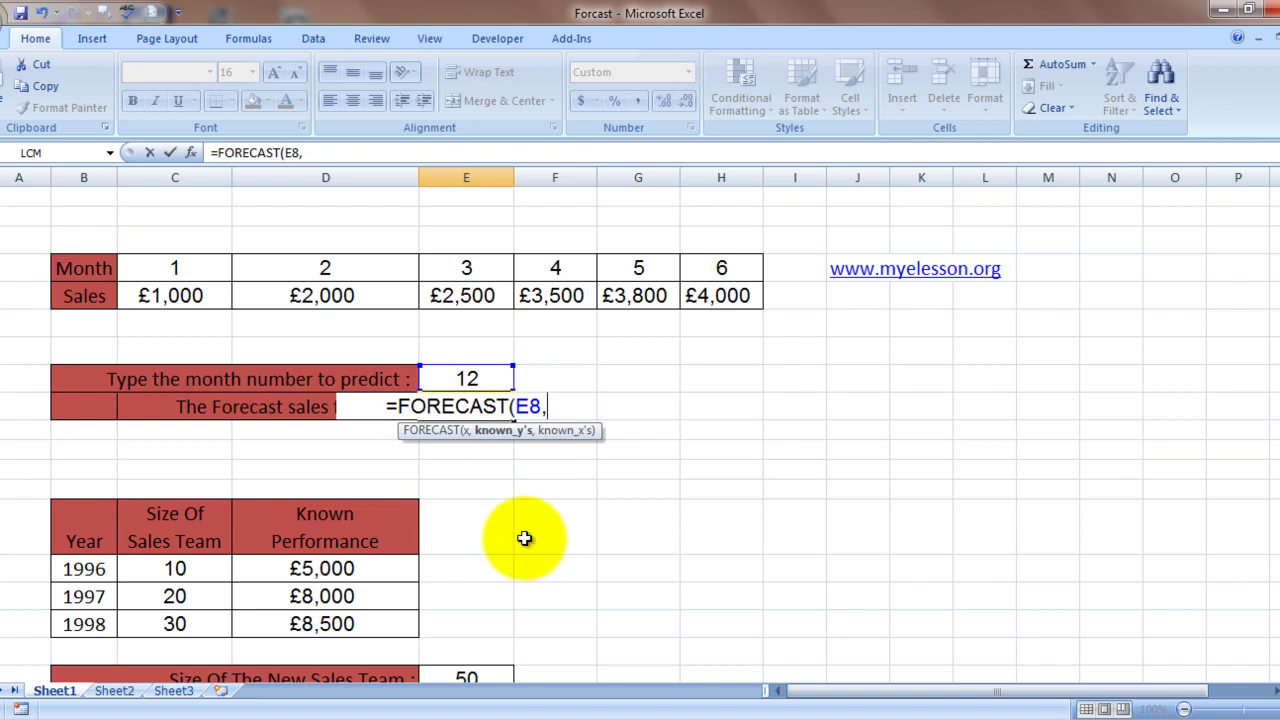
# Complete it with known sales C5:H5 and months C4:H4, giving £7,997.
pyautogui.click(198, 298)
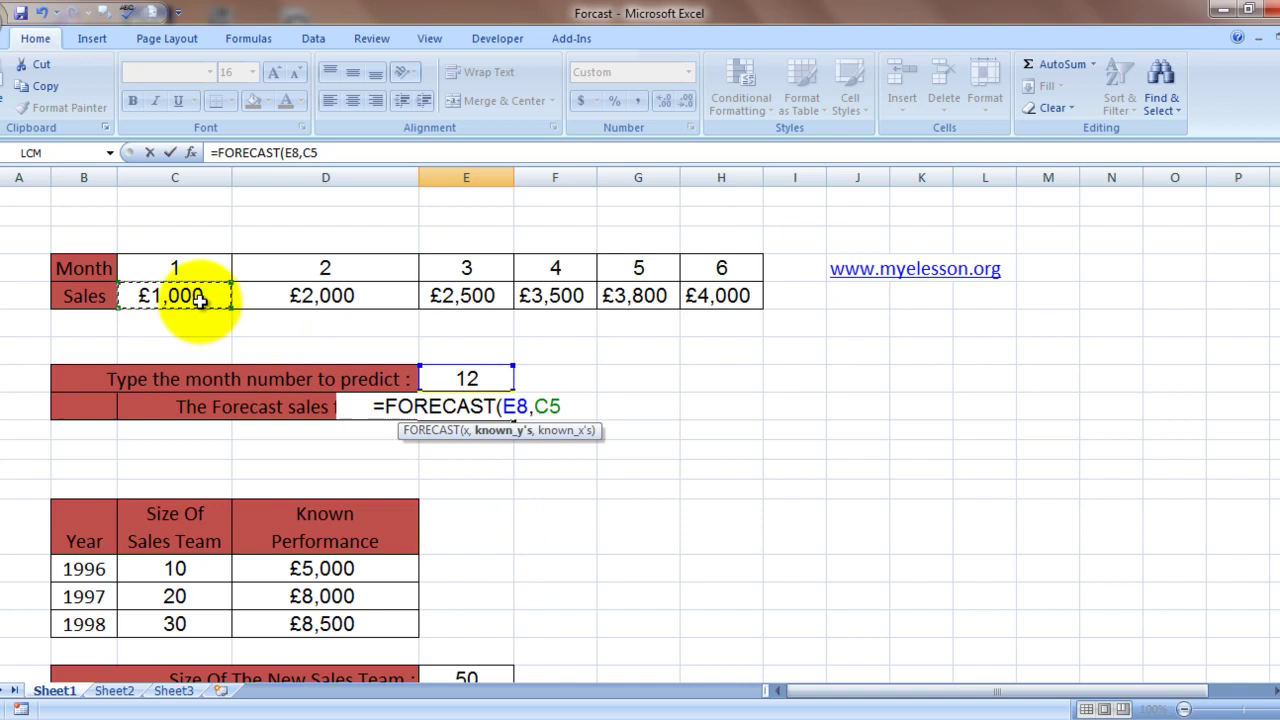
pyautogui.hotkey('shift', 'Right')
pyautogui.hotkey('shift', 'Right')
pyautogui.hotkey('shift', 'Right')
pyautogui.hotkey('shift', 'Right')
pyautogui.hotkey('shift', 'Right')
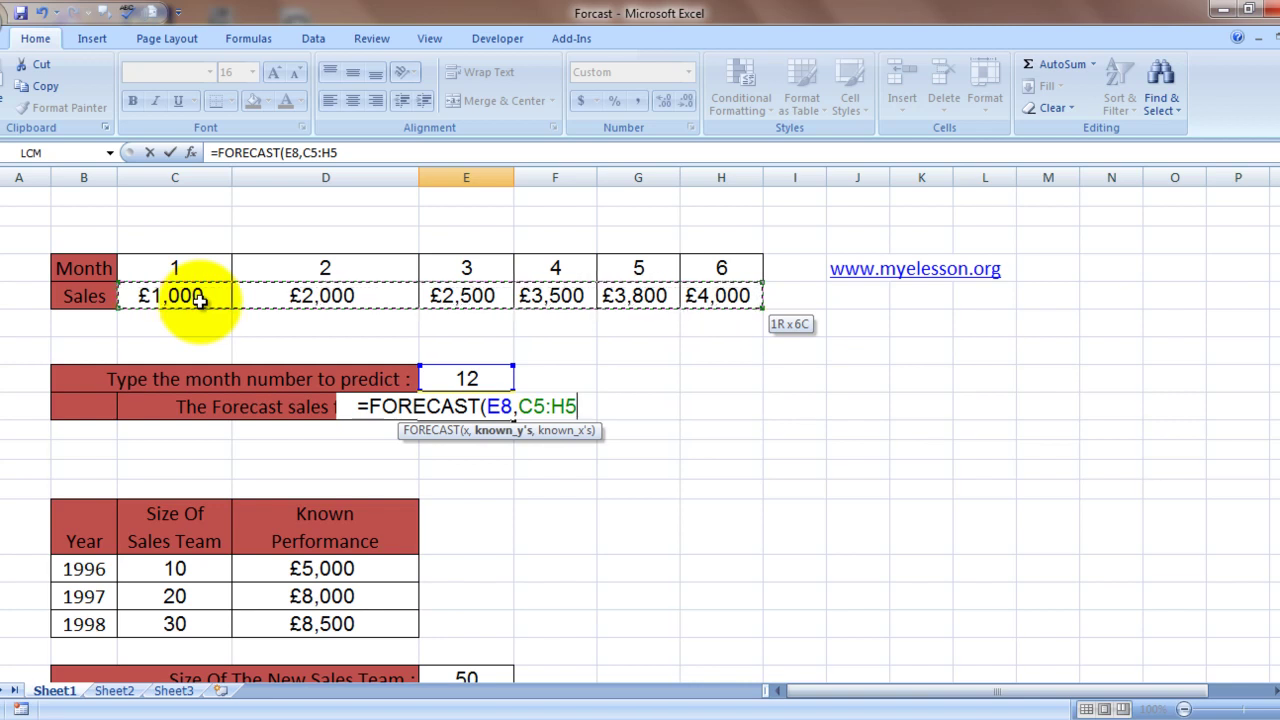
pyautogui.write(',')
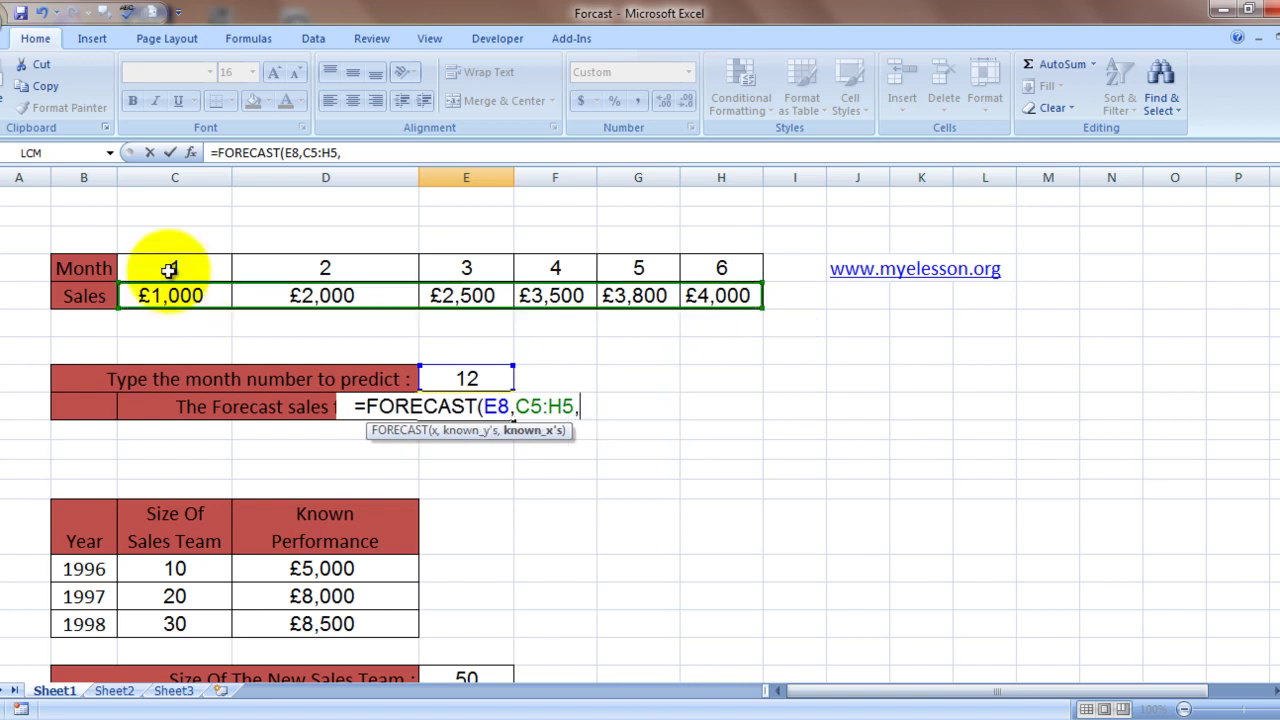
pyautogui.click(153, 266)
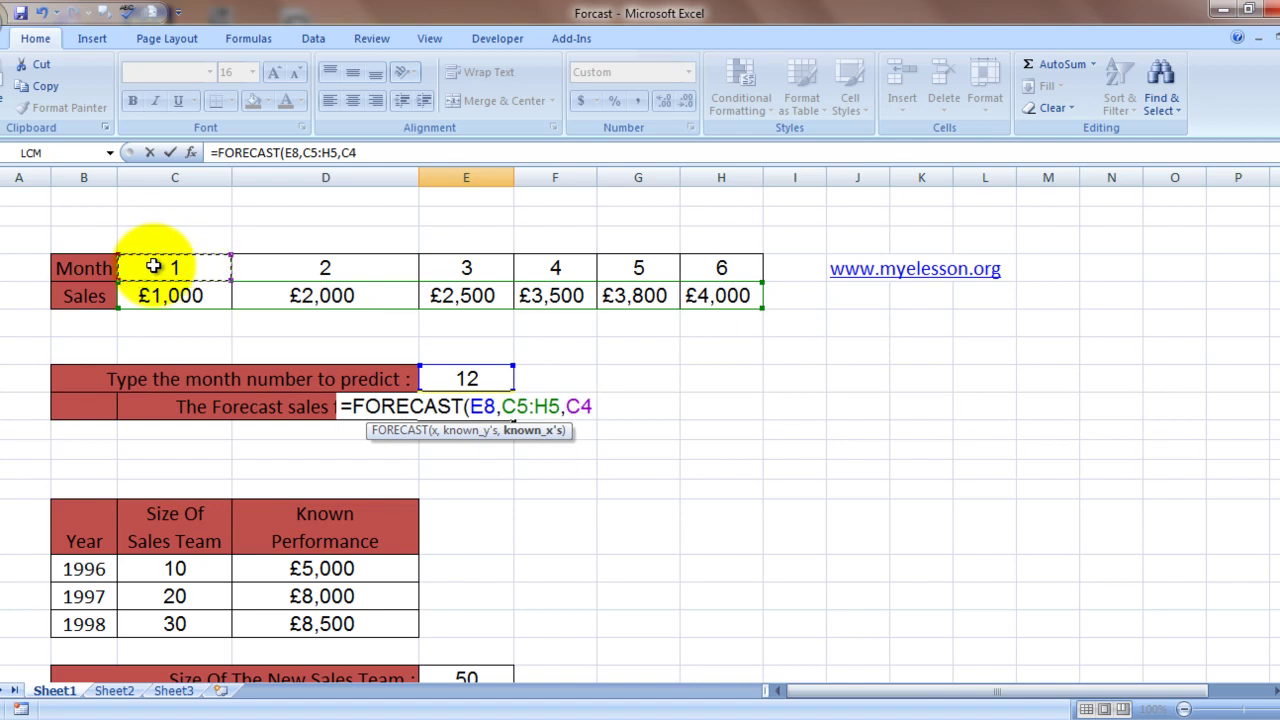
pyautogui.hotkey('shift', 'Right')
pyautogui.hotkey('shift', 'Right')
pyautogui.hotkey('shift', 'Right')
pyautogui.hotkey('shift', 'Right')
pyautogui.hotkey('shift', 'Right')
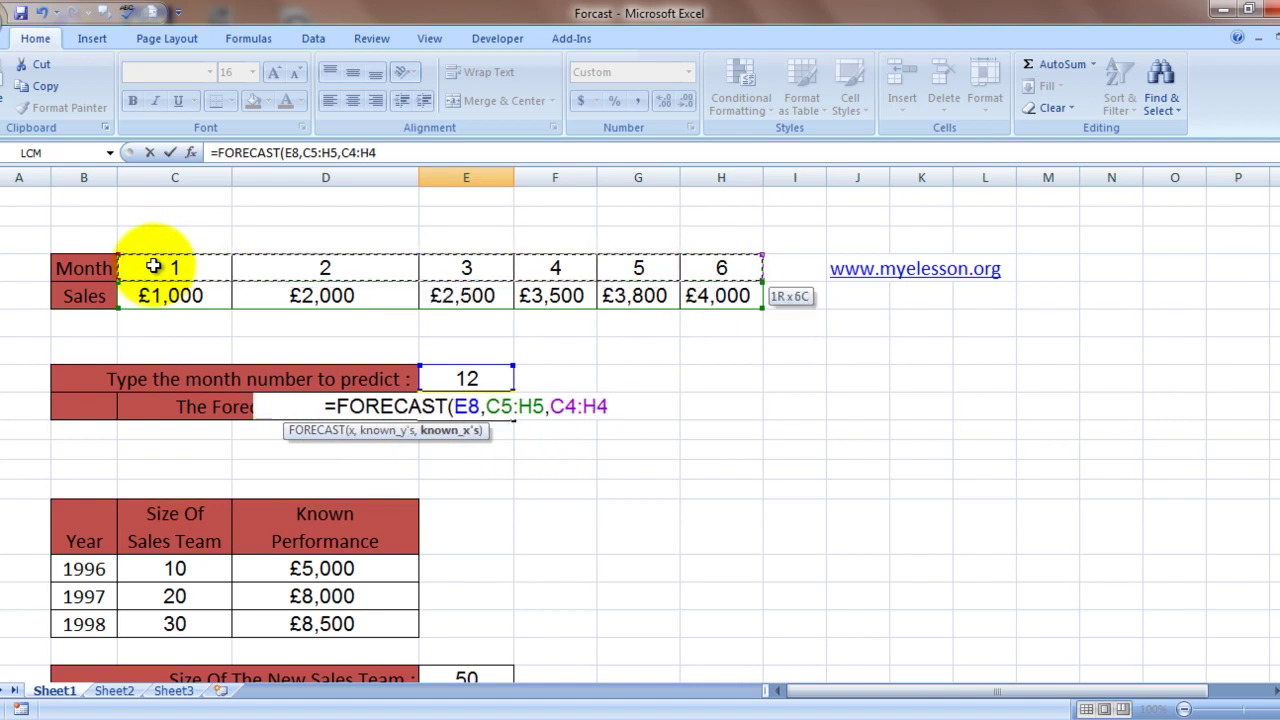
pyautogui.press('Return')
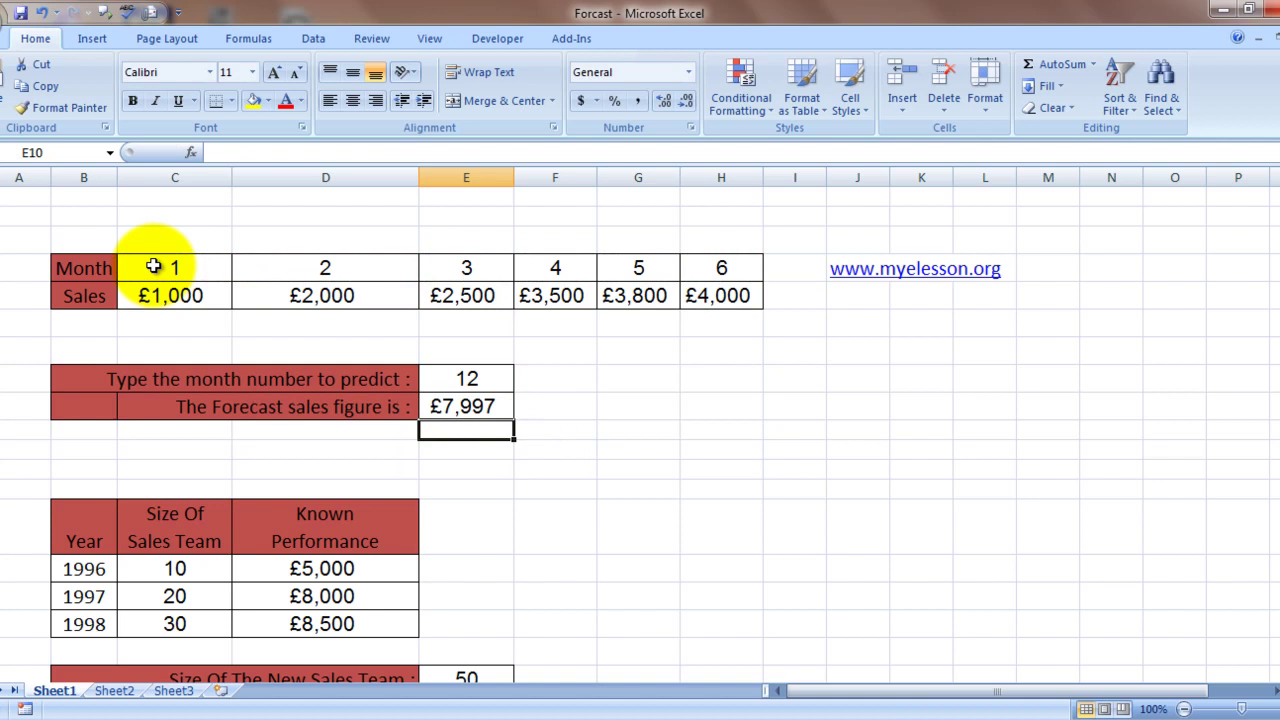
pyautogui.press('Up')
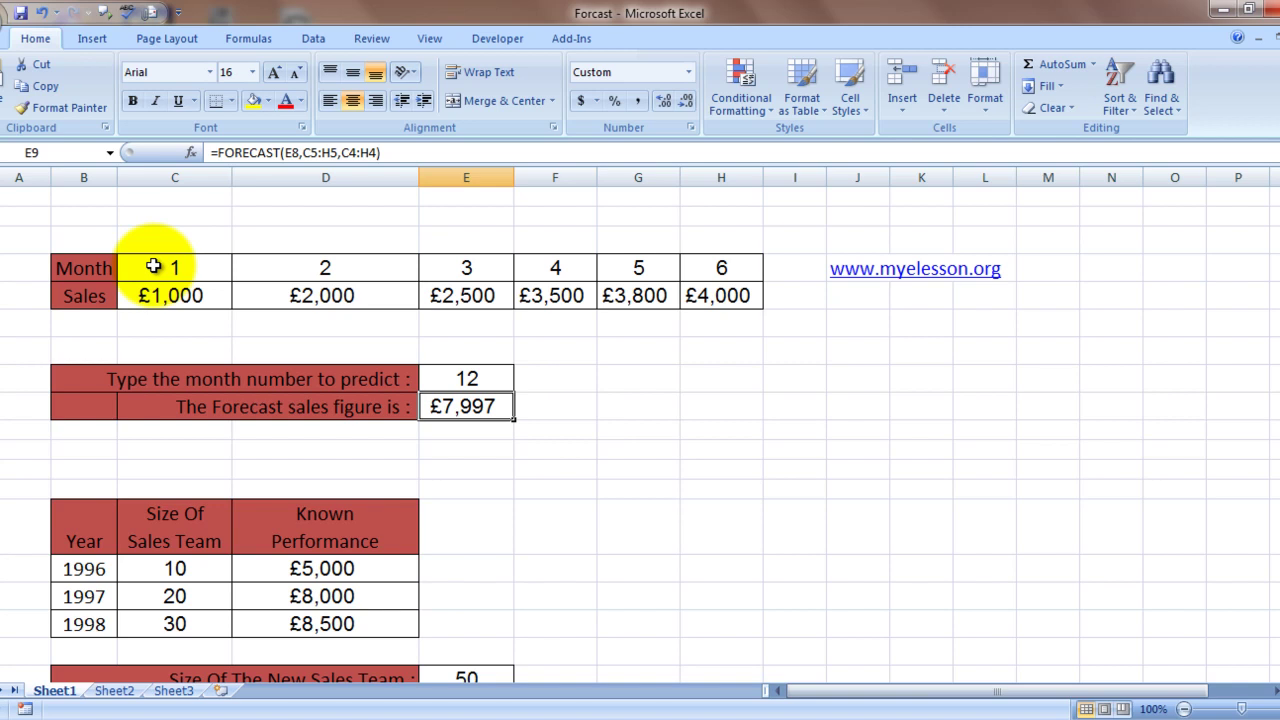
pyautogui.press('Up')
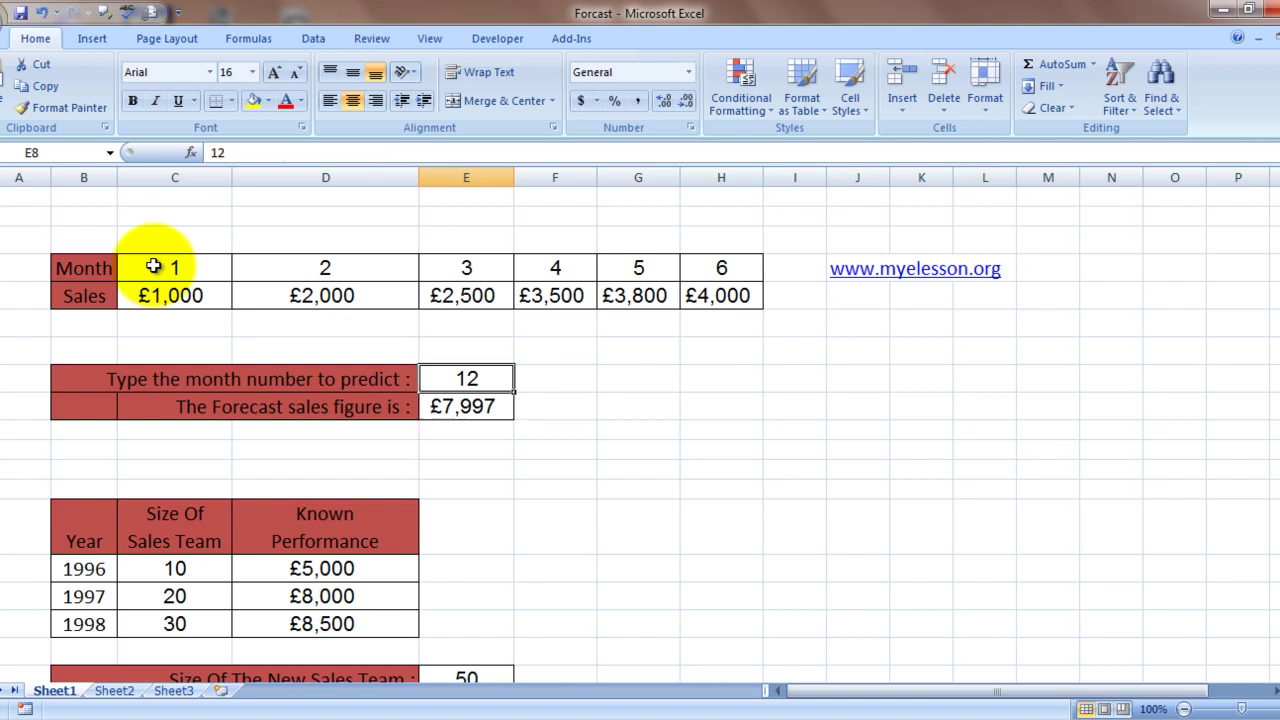
pyautogui.write('8')
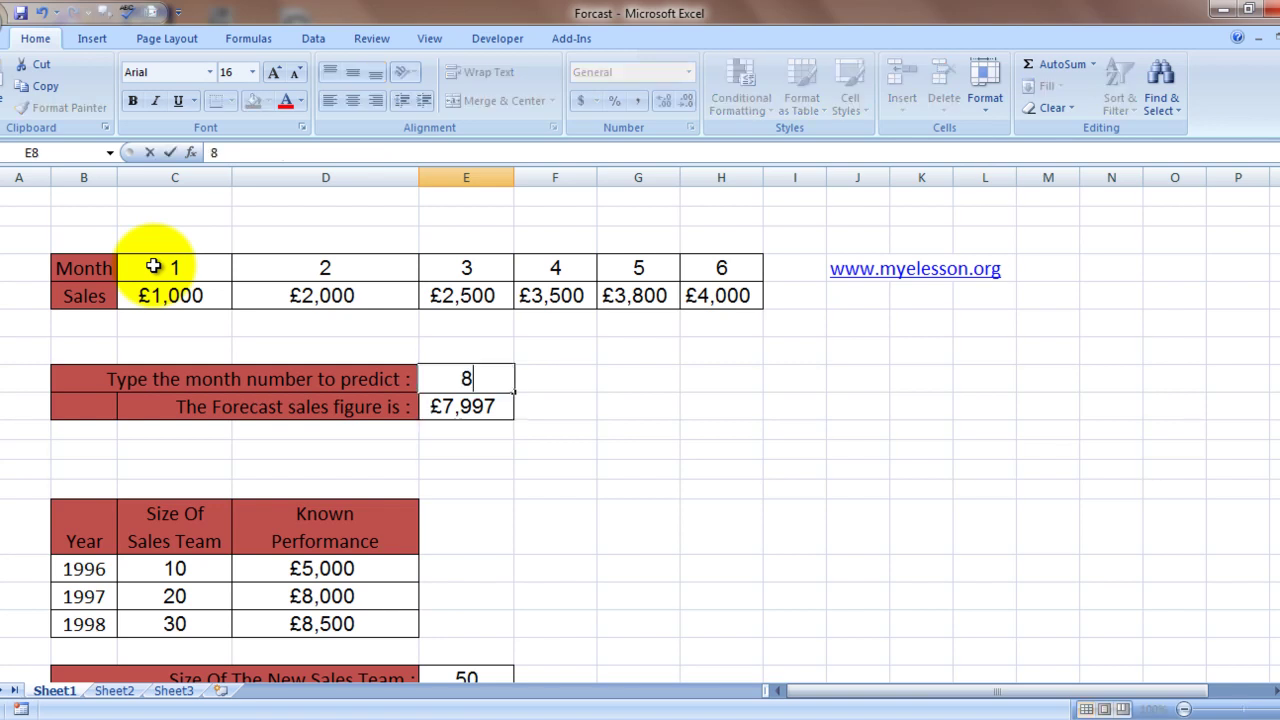
pyautogui.press('Tab')
pyautogui.press('Left')
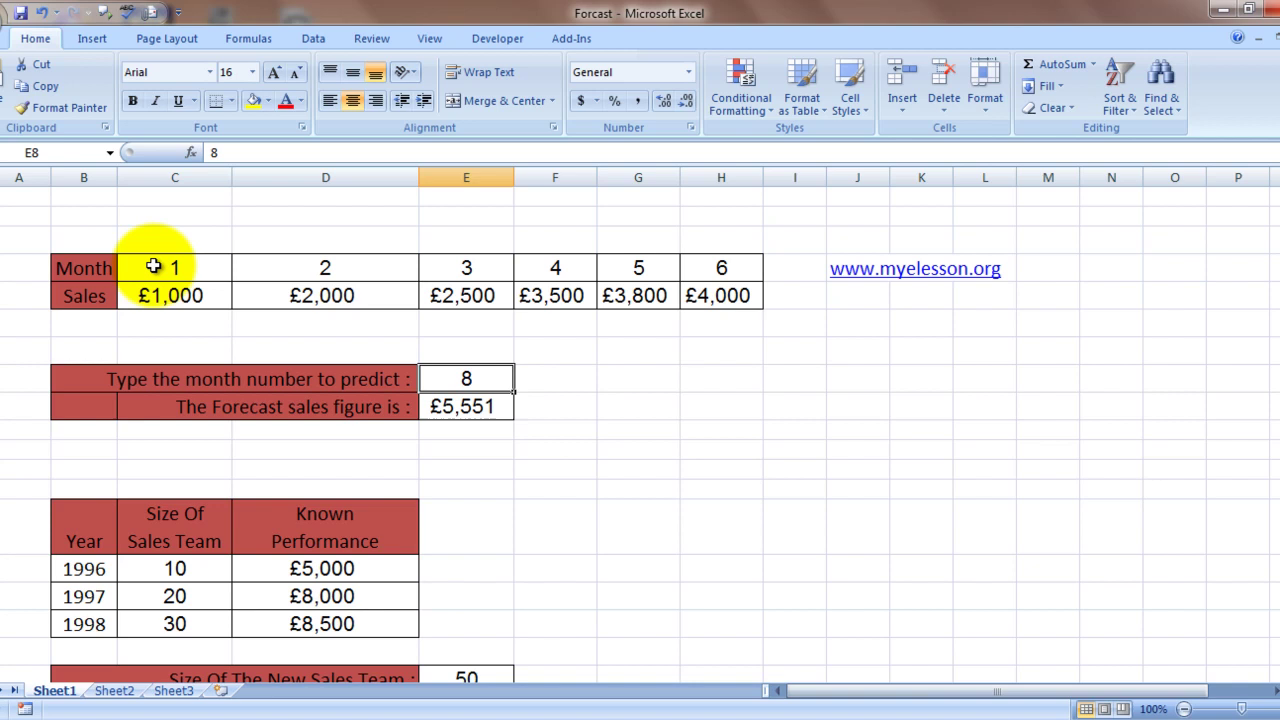
pyautogui.write('12')
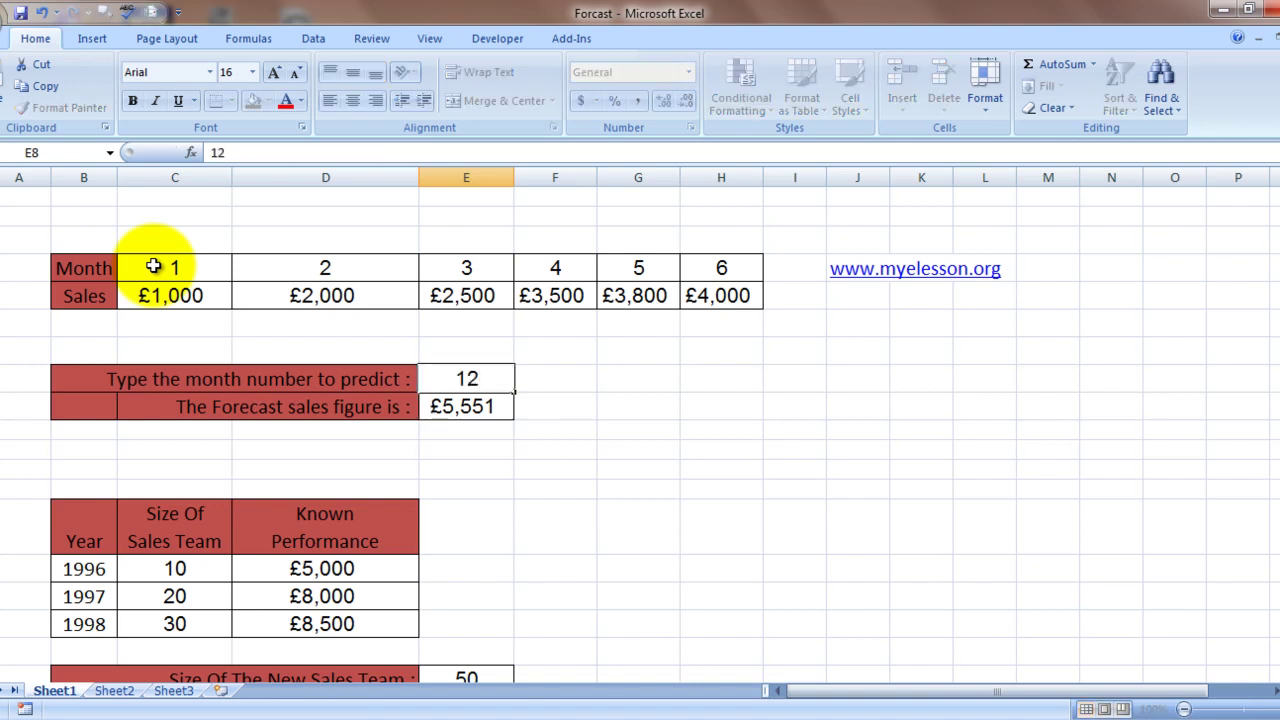
pyautogui.press('Tab')
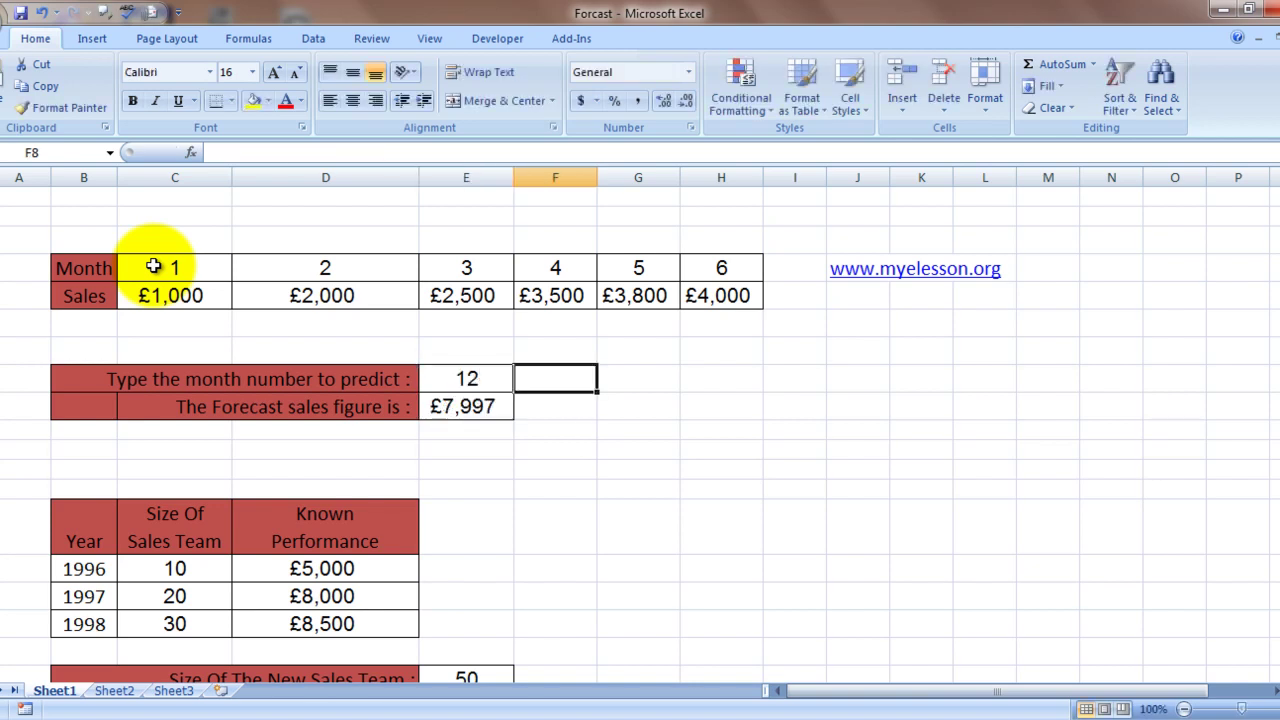
pyautogui.press('Down')
pyautogui.press('Down')
pyautogui.press('Down')
pyautogui.press('Down')
pyautogui.press('Down')
pyautogui.press('Down')
pyautogui.press('Down')
pyautogui.press('Down')
pyautogui.press('Down')
pyautogui.press('Down')
pyautogui.press('Down')
pyautogui.press('Down')
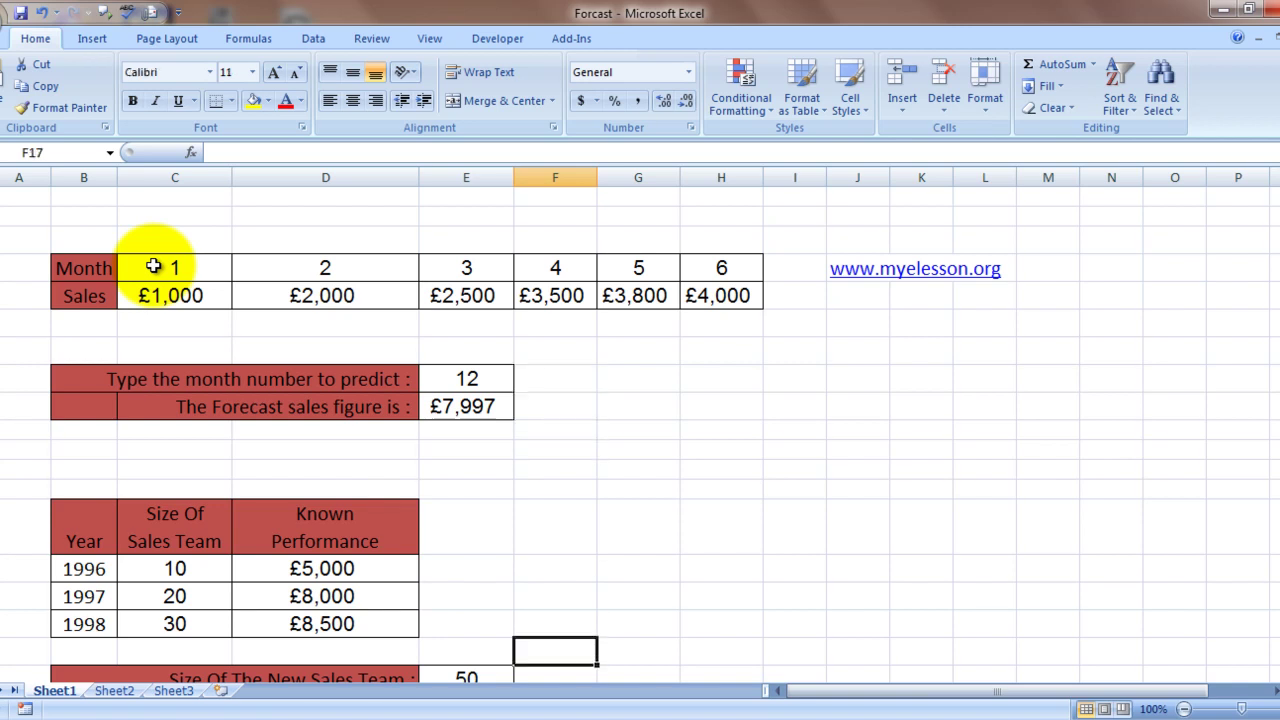
pyautogui.press('Down')
pyautogui.press('Down')
pyautogui.press('Down')
pyautogui.press('Up')
pyautogui.press('Up')
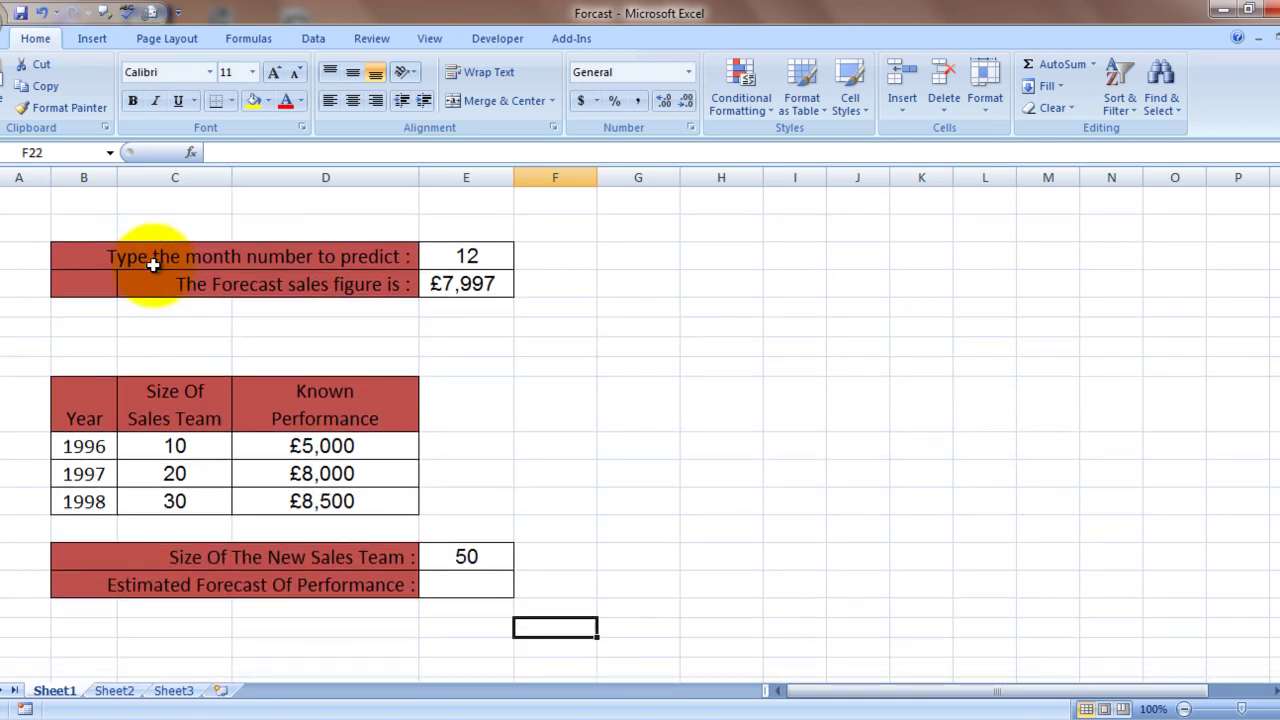
pyautogui.press('Up')
pyautogui.press('Up')
pyautogui.press('Up')
pyautogui.press('Up')
pyautogui.press('Up')
pyautogui.press('Up')
pyautogui.press('Left')
pyautogui.press('Left')
pyautogui.press('Left')
pyautogui.press('Left')
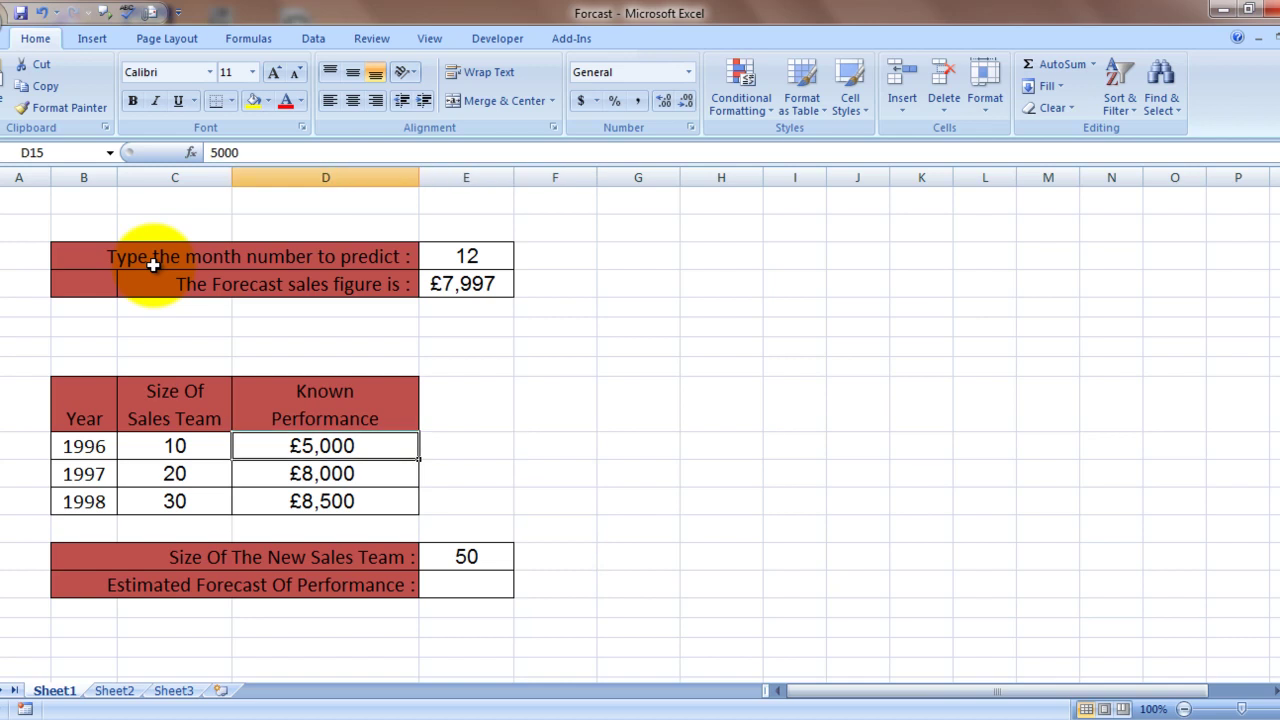
pyautogui.press('Down')
pyautogui.press('Down')
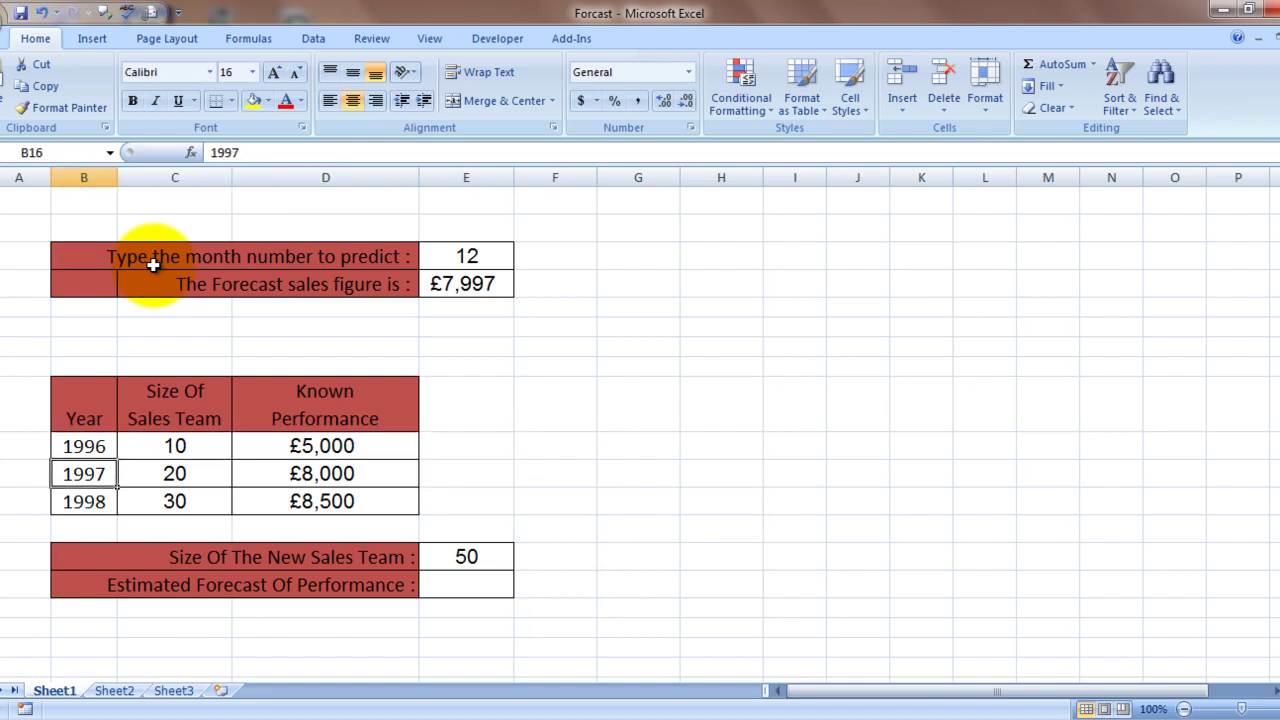
pyautogui.press('Right')
pyautogui.press('Up')
pyautogui.press('Up')
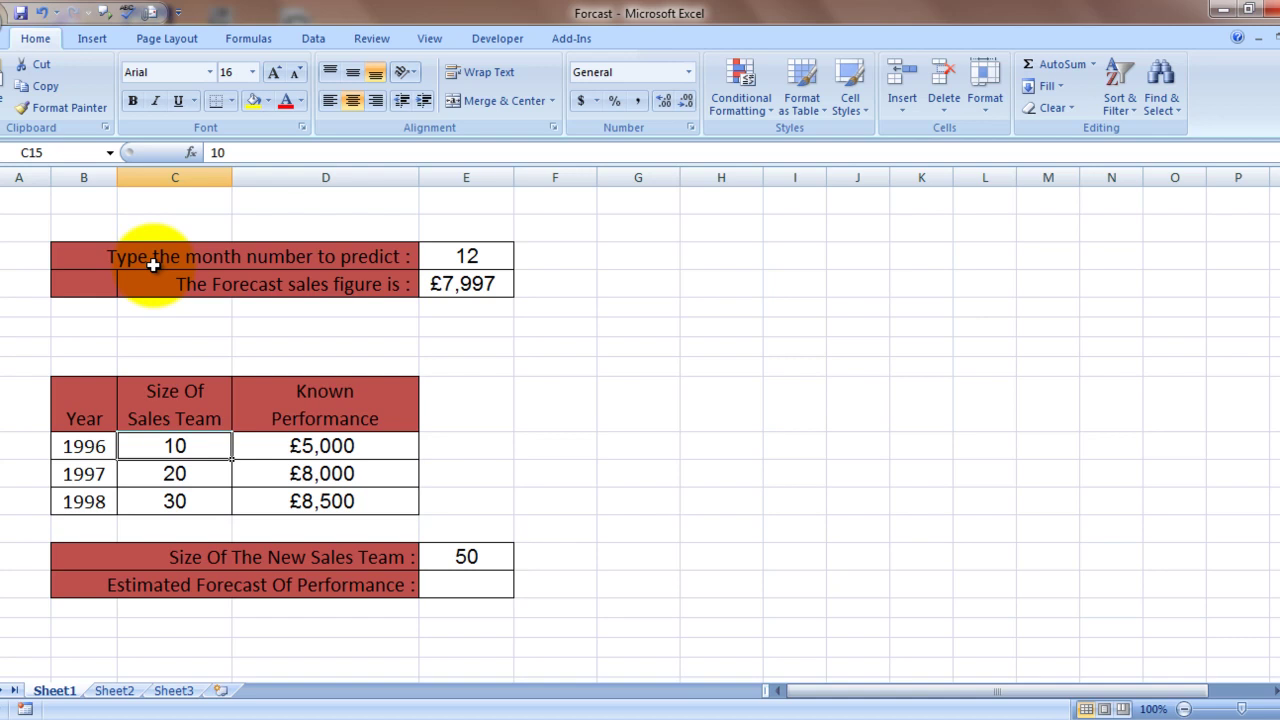
pyautogui.press('Down')
pyautogui.press('Down')
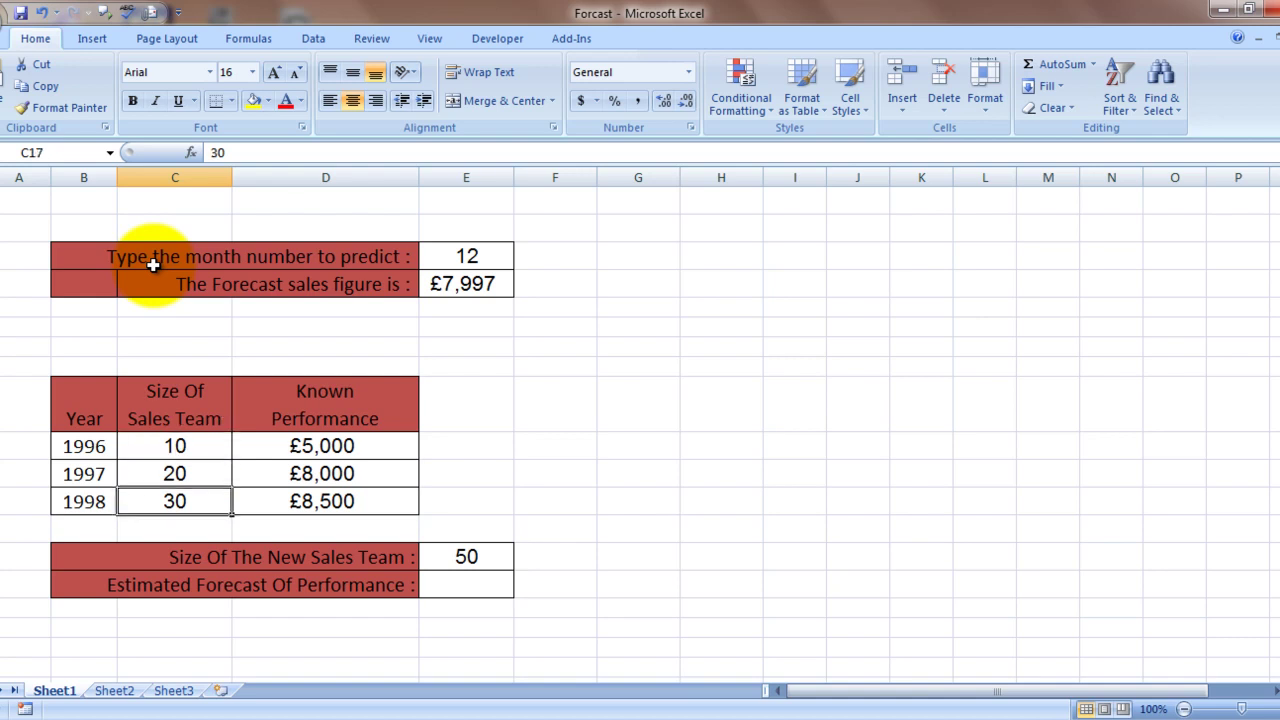
pyautogui.press('Up')
pyautogui.press('Up')
pyautogui.press('Right')
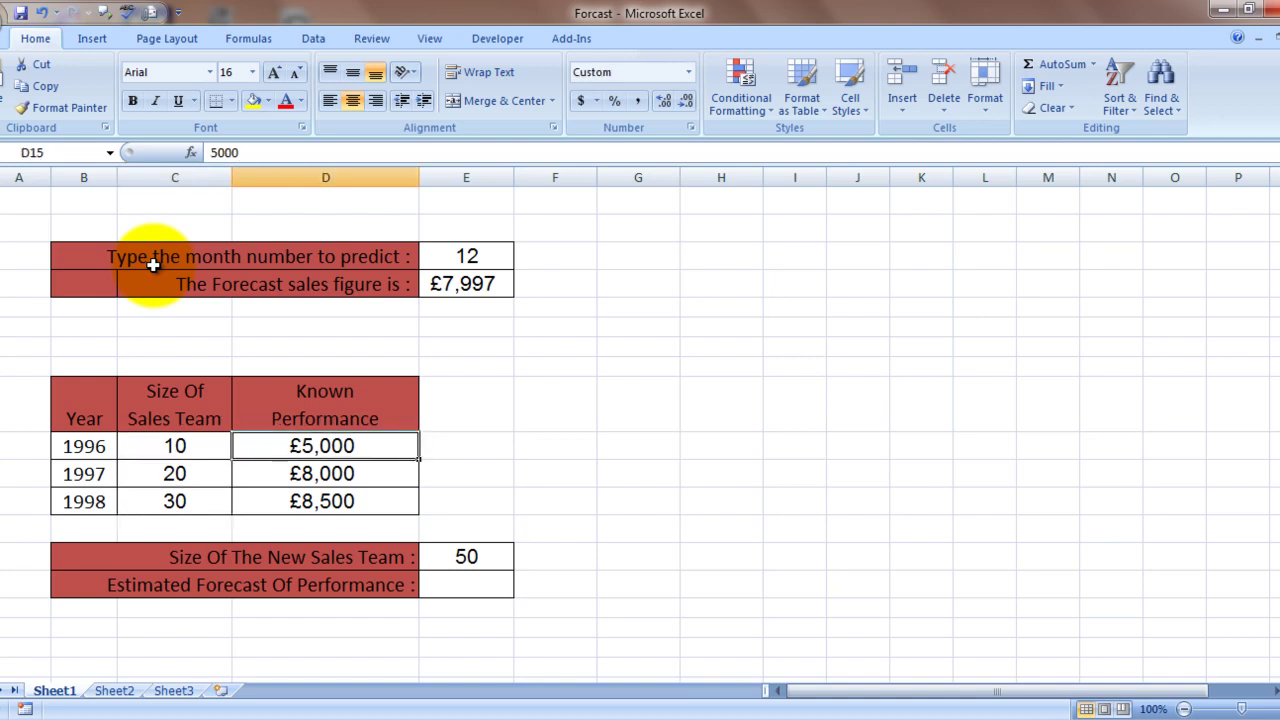
pyautogui.press('Down')
pyautogui.press('Down')
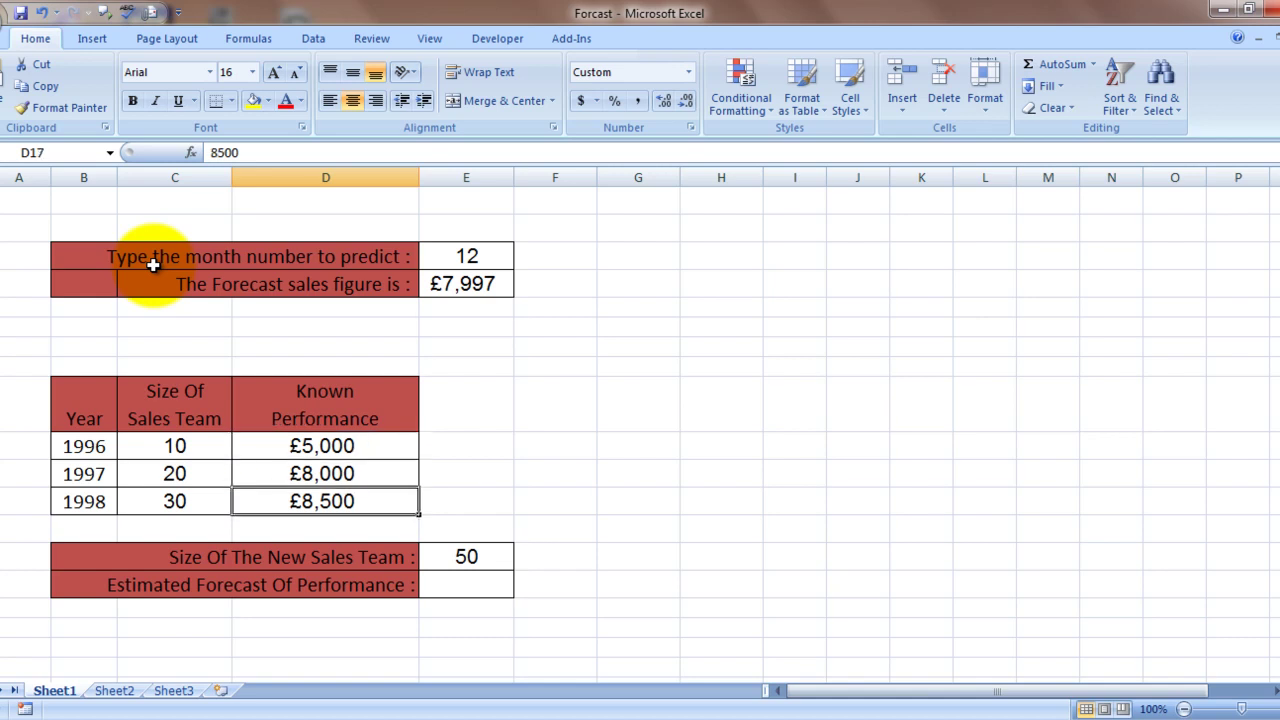
pyautogui.press('Right')
pyautogui.press('Down')
pyautogui.press('Down')
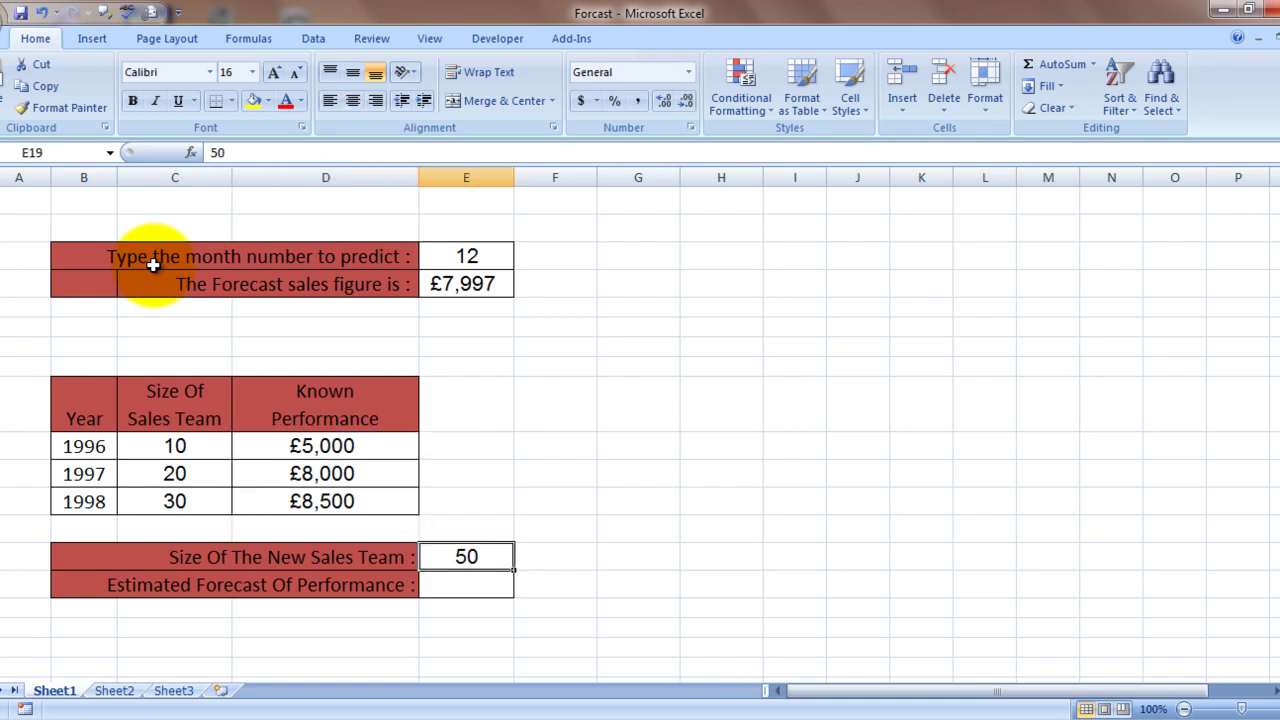
pyautogui.press('Left')
pyautogui.press('Right')
pyautogui.press('Left')
pyautogui.press('Left')
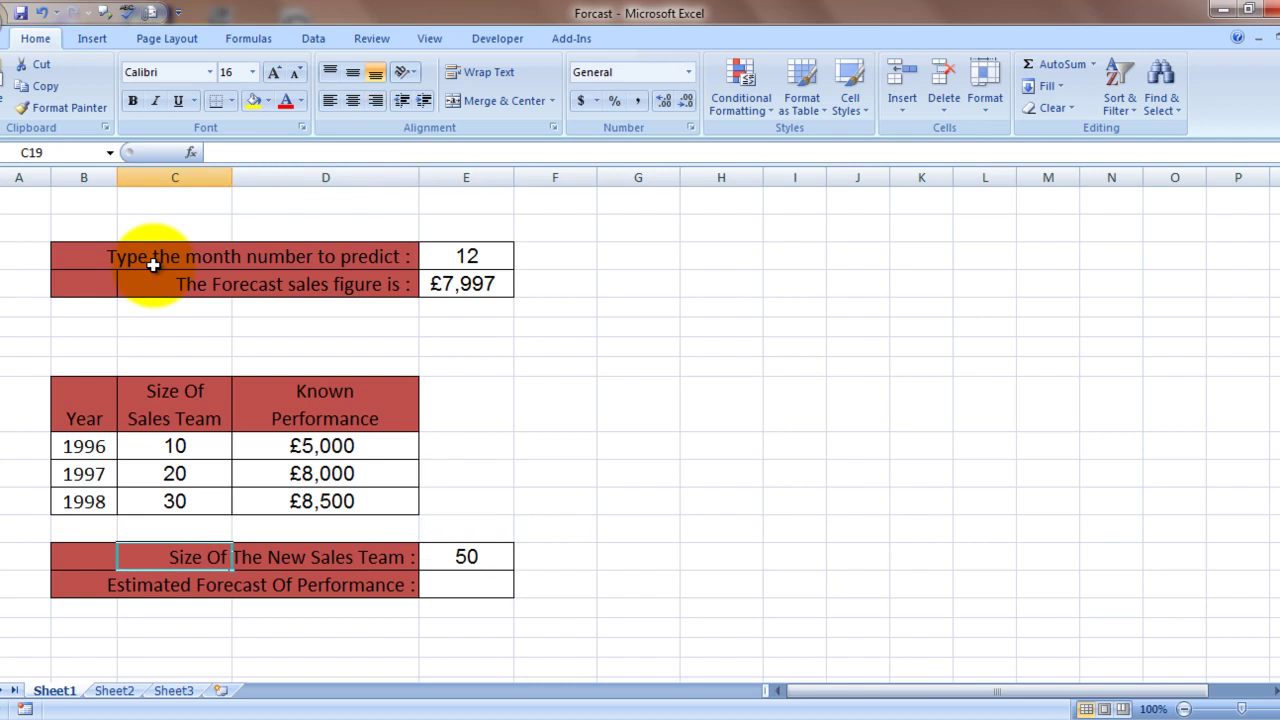
pyautogui.press('Right')
pyautogui.press('Right')
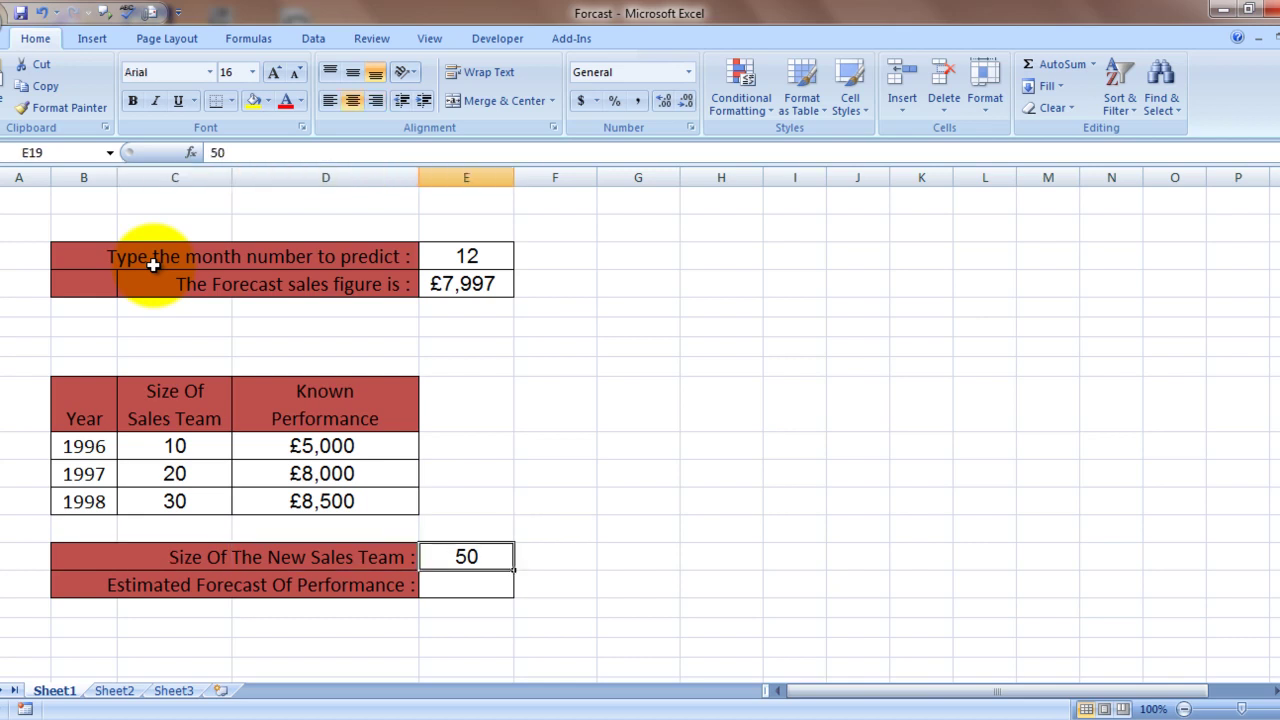
# Begin a FORECAST formula in E20 using the 50-person team size in E19 as the value to predict.
pyautogui.press('Down')
pyautogui.write('=')
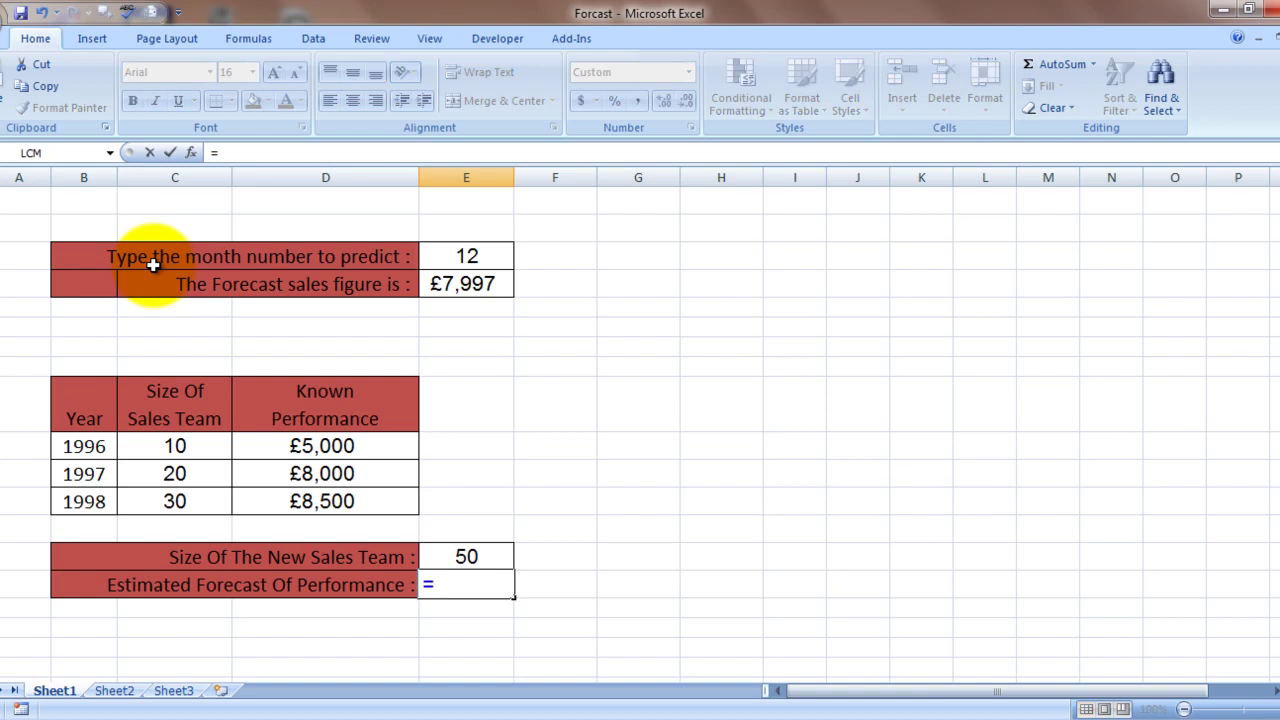
pyautogui.write('forec')
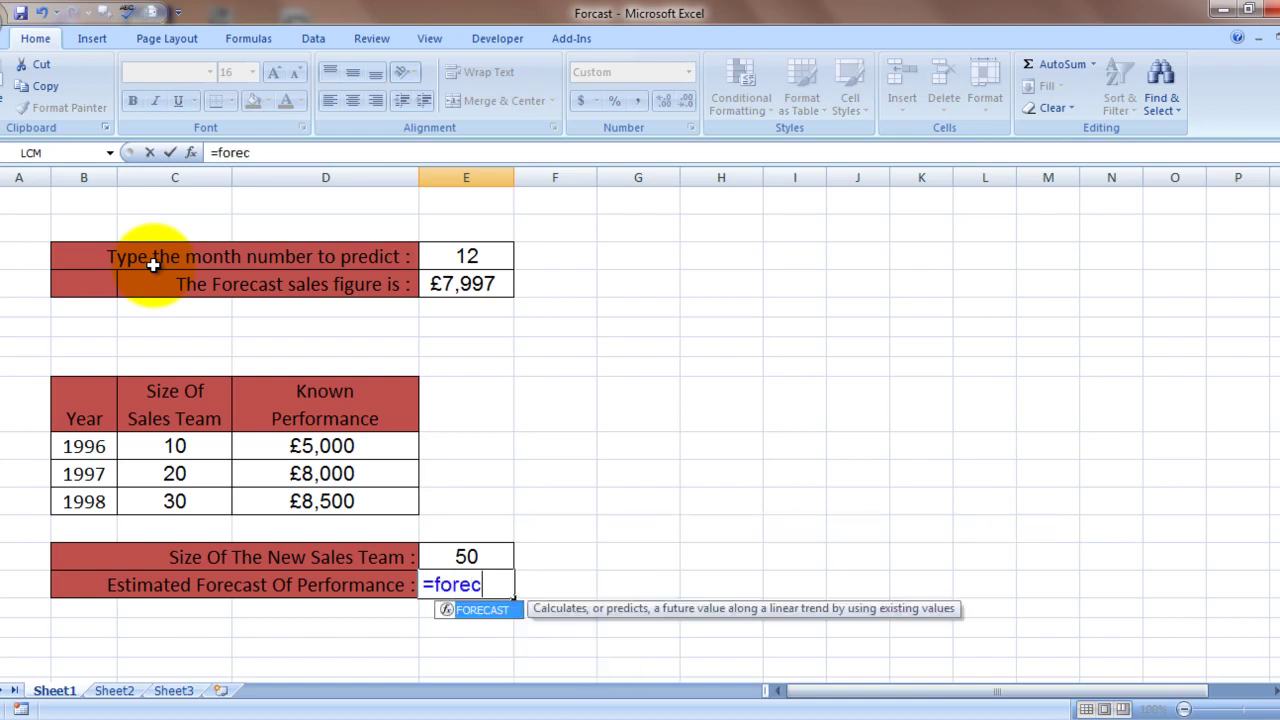
pyautogui.press('Tab')
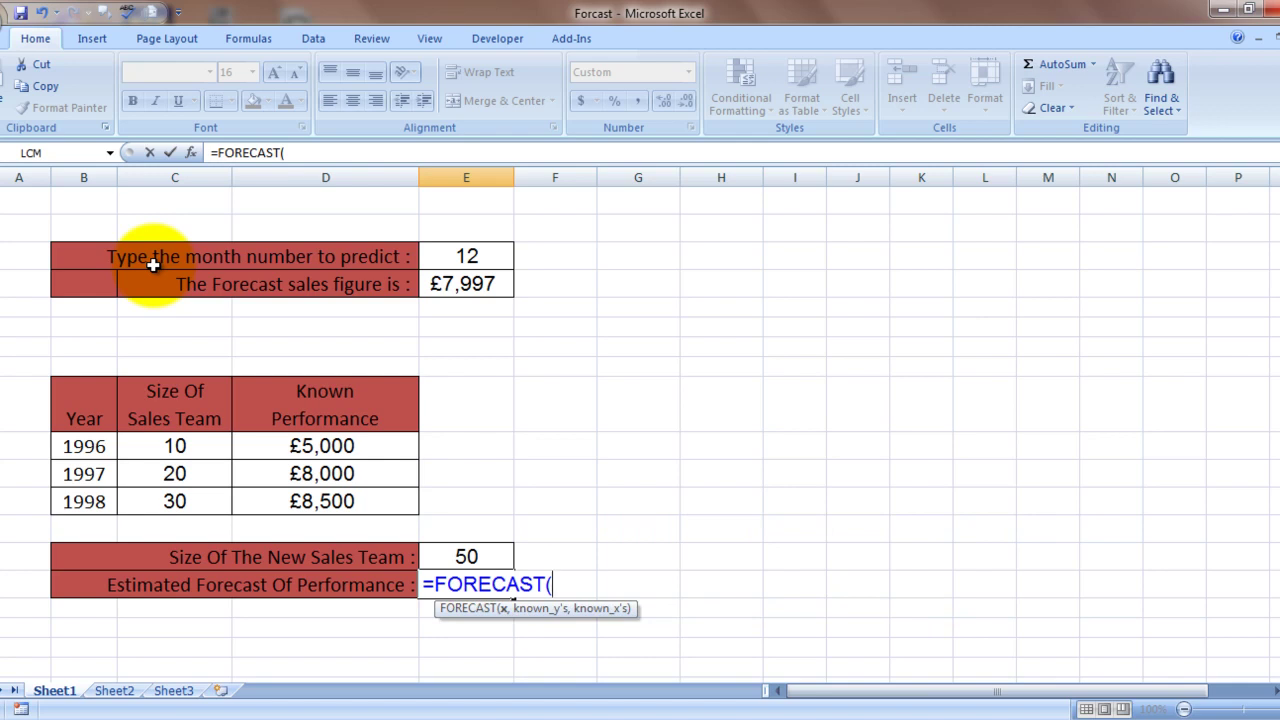
pyautogui.click(470, 557)
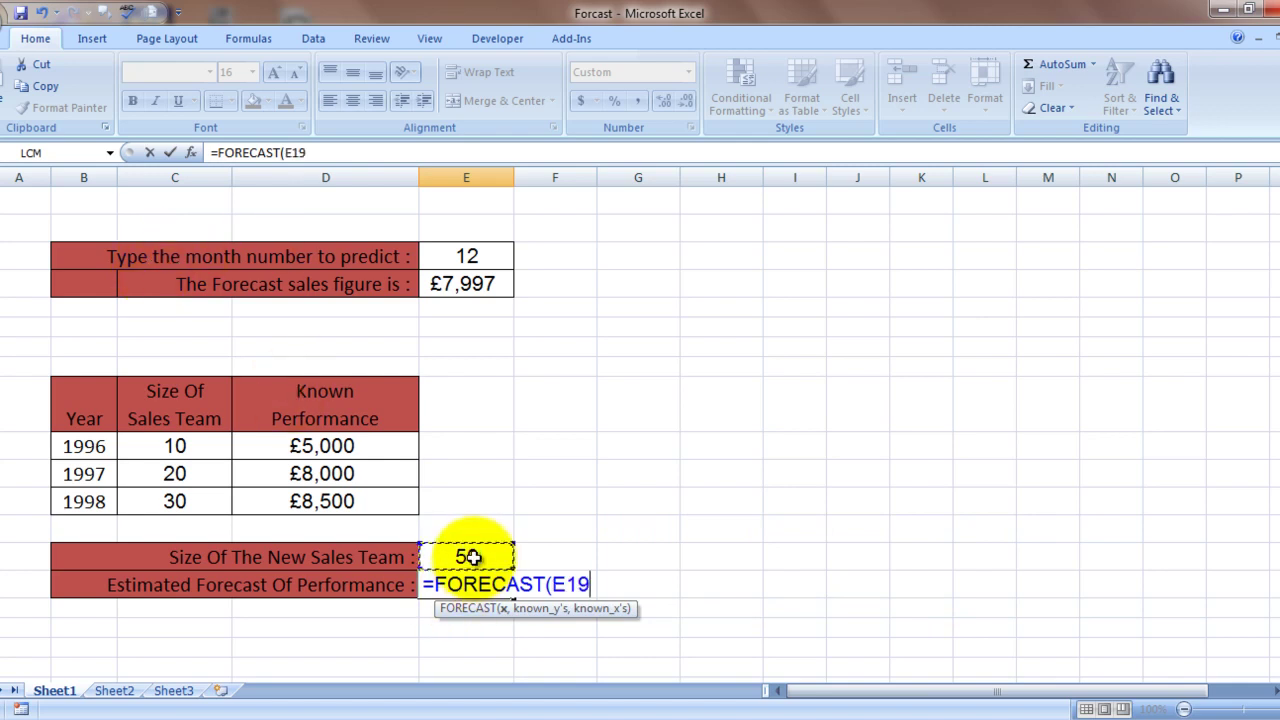
pyautogui.write(',')
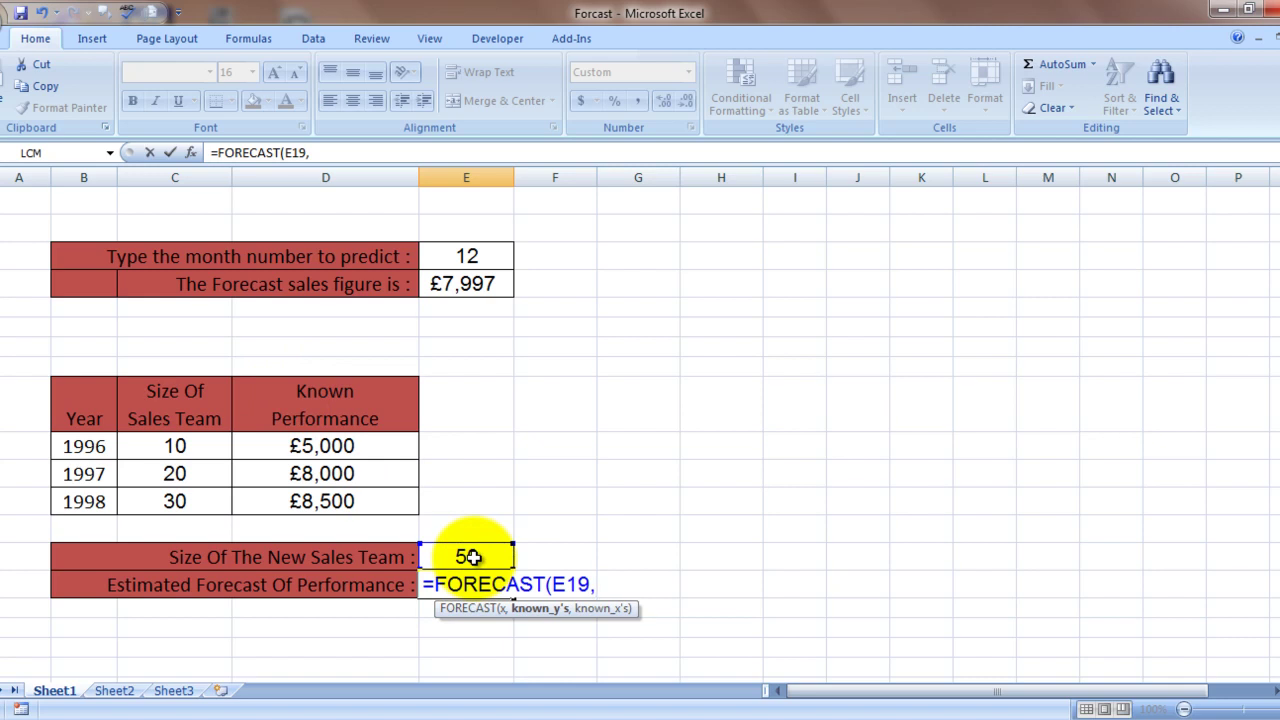
# Add known performance D15:D17 and team sizes C15:C17 as ranges, returning £12,417.
pyautogui.press('Left')
pyautogui.press('Left')
pyautogui.press('Up')
pyautogui.press('Up')
pyautogui.press('Up')
pyautogui.press('Up')
pyautogui.press('Up')
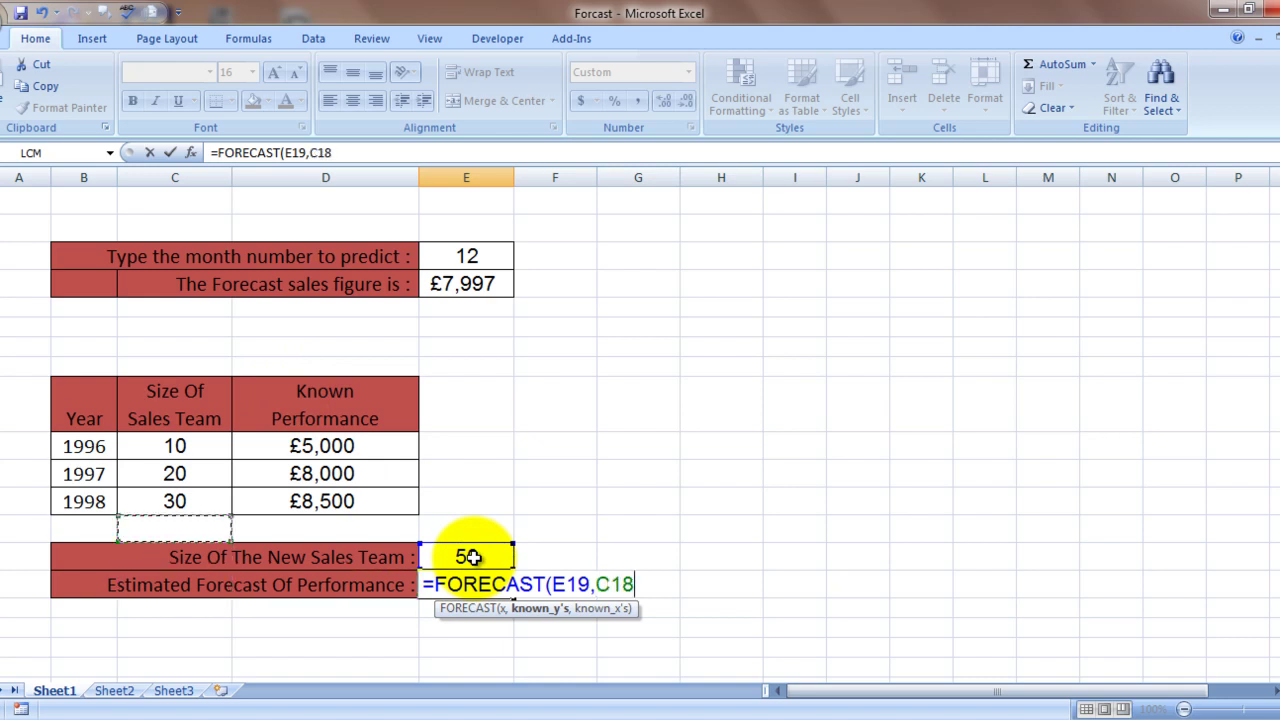
pyautogui.press('Right')
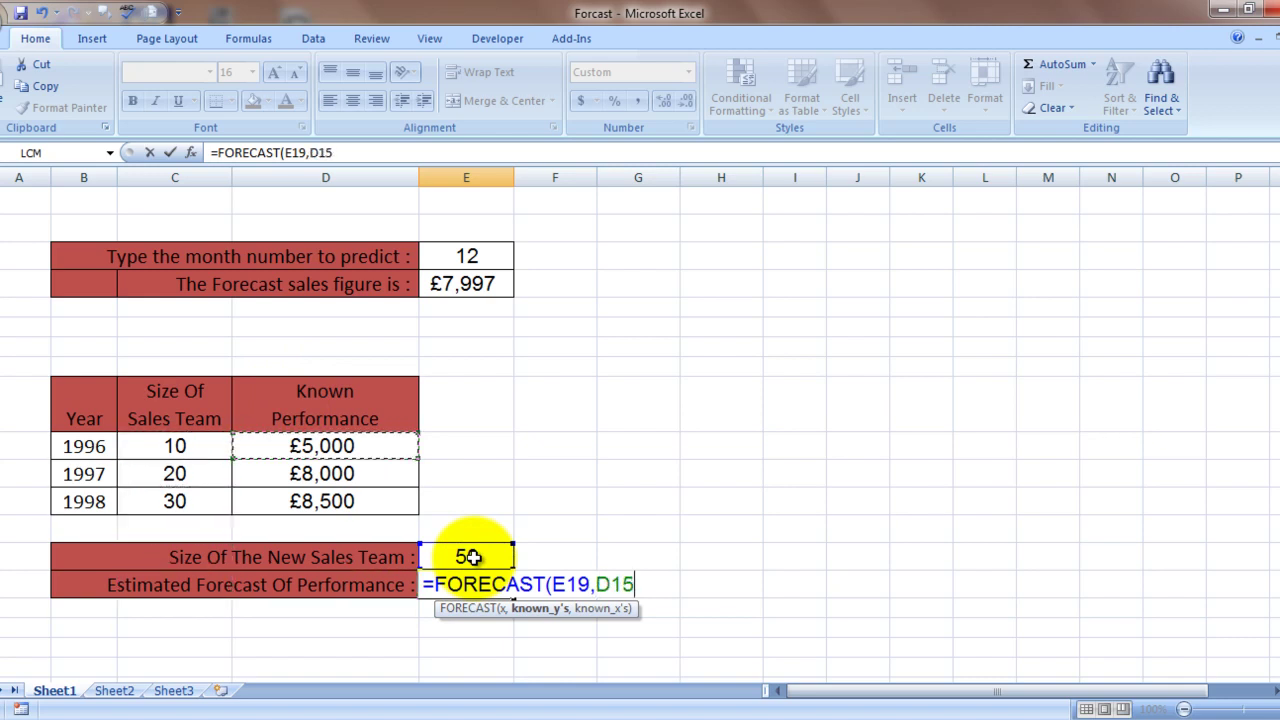
pyautogui.hotkey('shift', 'Down')
pyautogui.hotkey('shift', 'Down')
pyautogui.write(',')
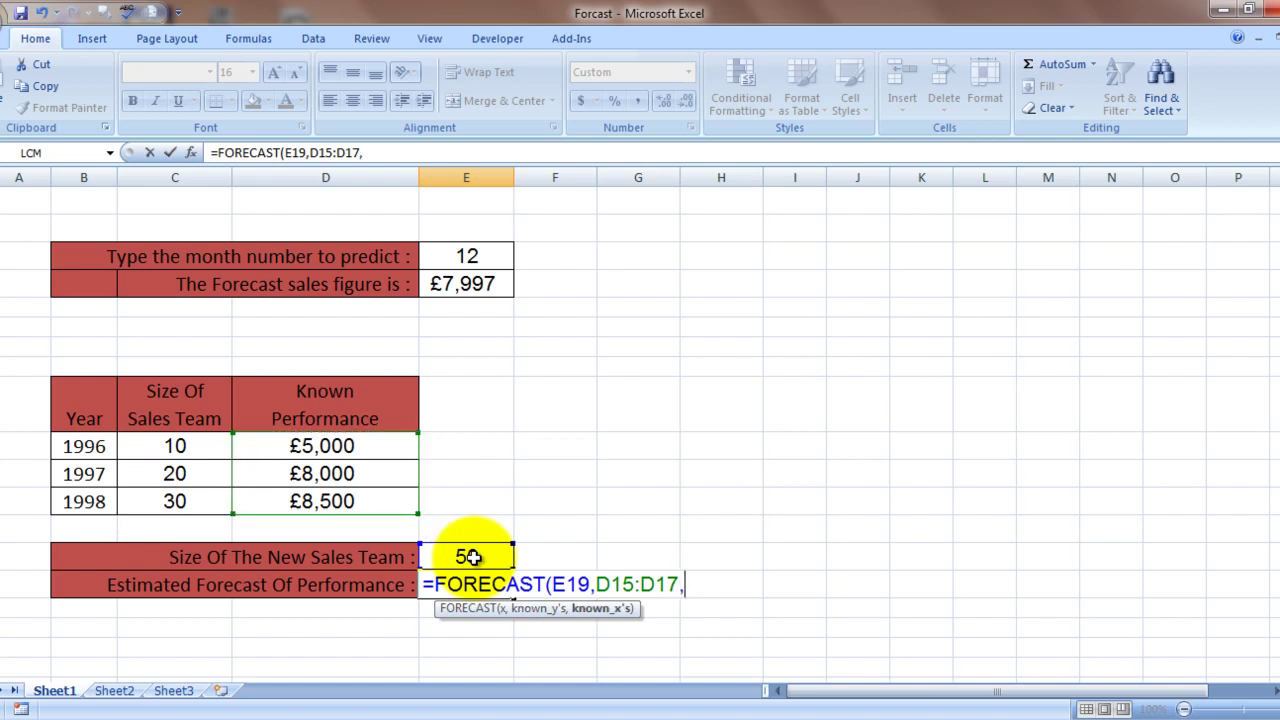
pyautogui.press('Left')
pyautogui.press('Left')
pyautogui.press('Up')
pyautogui.press('Up')
pyautogui.press('Up')
pyautogui.press('Up')
pyautogui.press('Up')
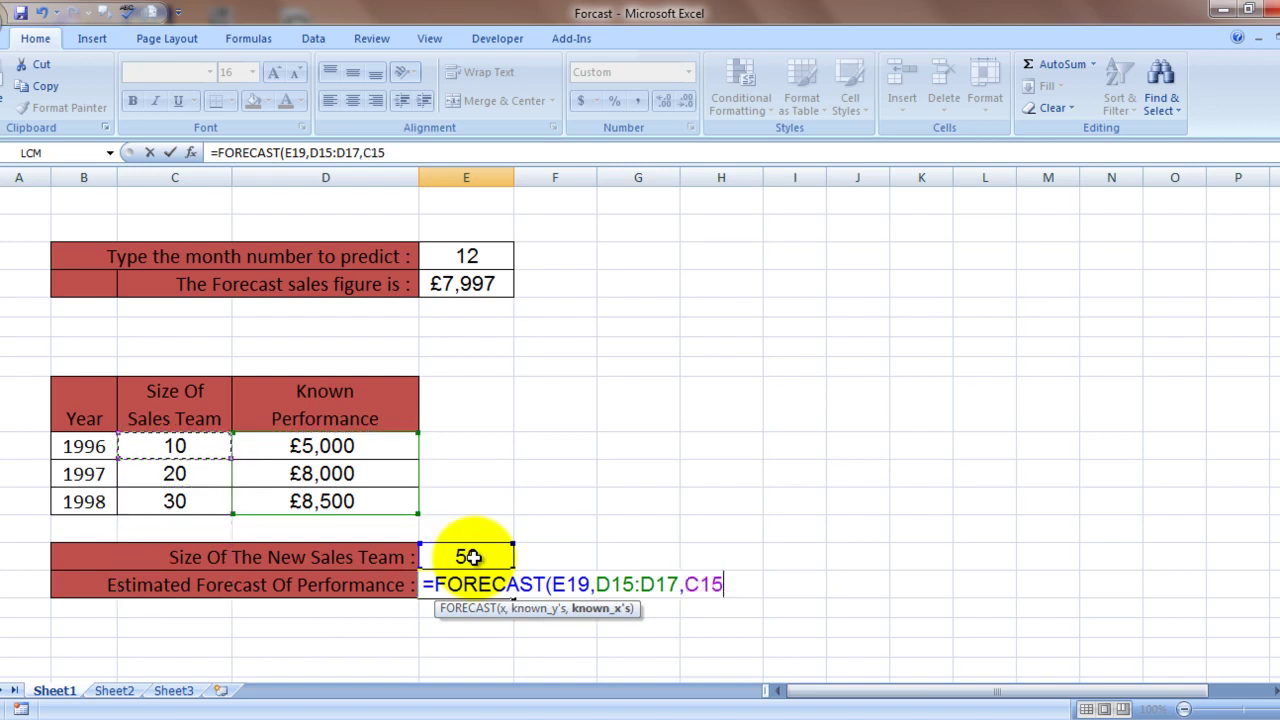
pyautogui.hotkey('shift', 'Down')
pyautogui.hotkey('shift', 'Down')
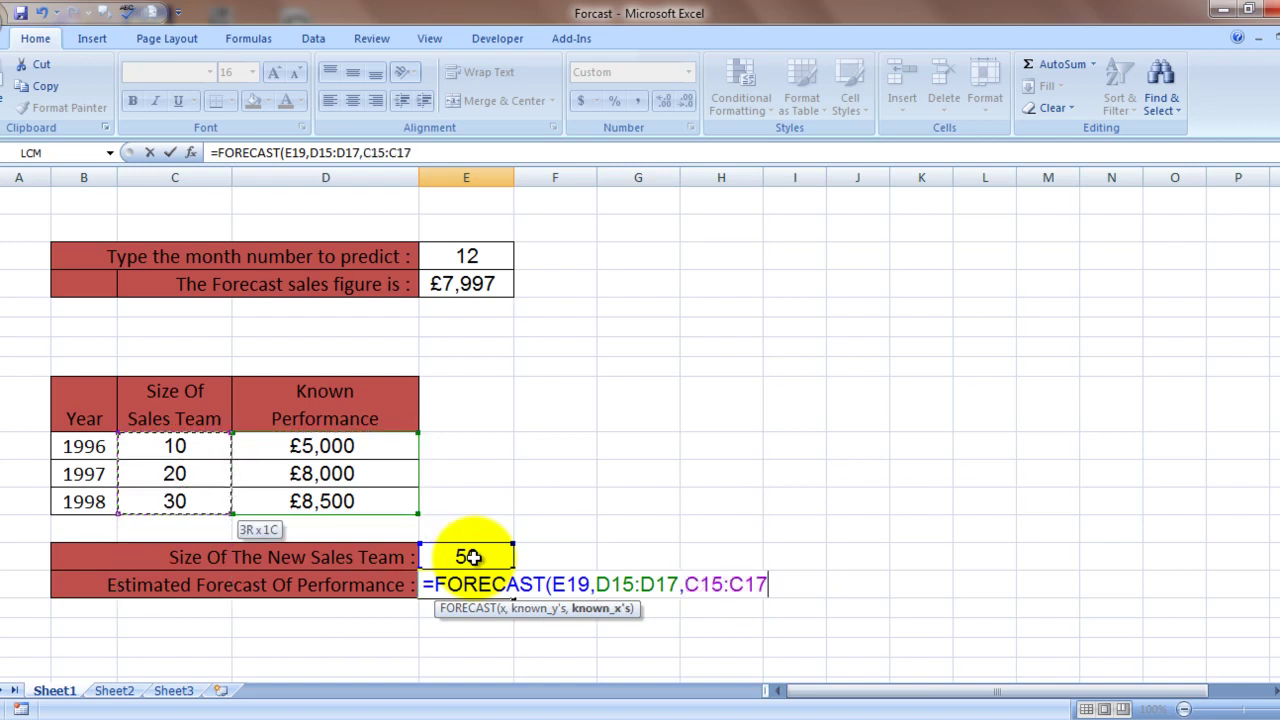
pyautogui.write(')')
pyautogui.press('Return')
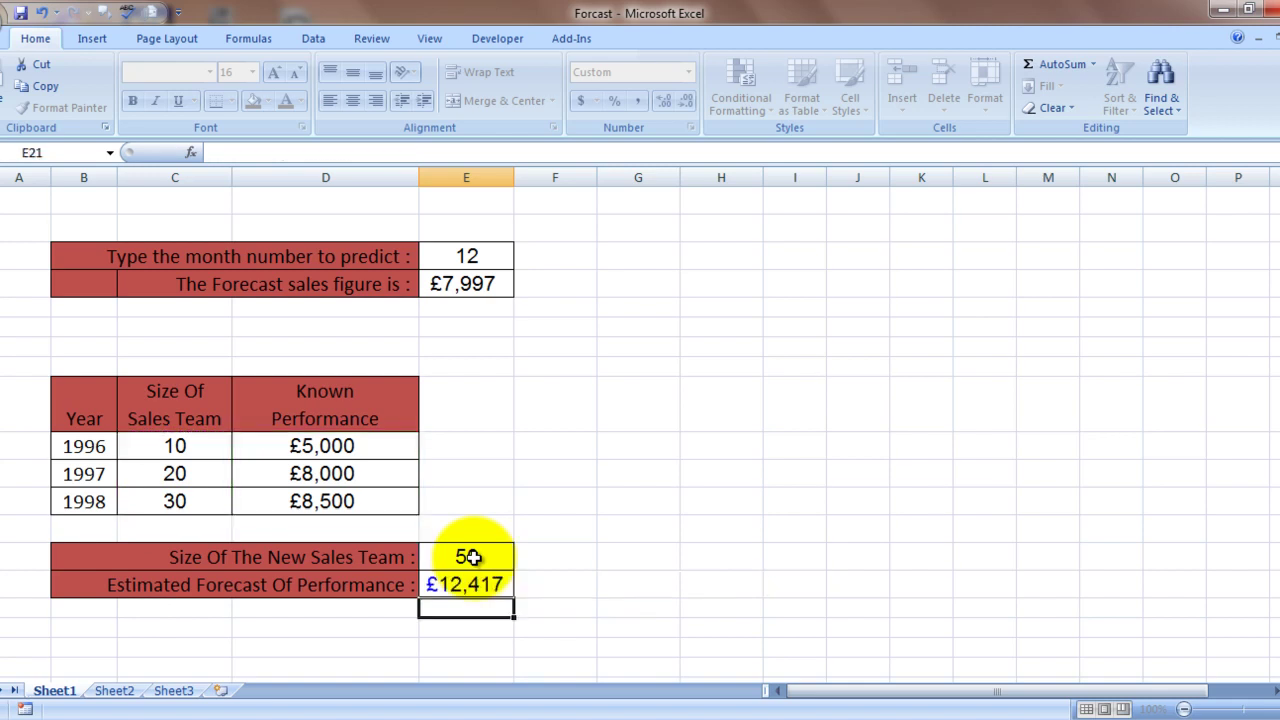
pyautogui.press('Up')
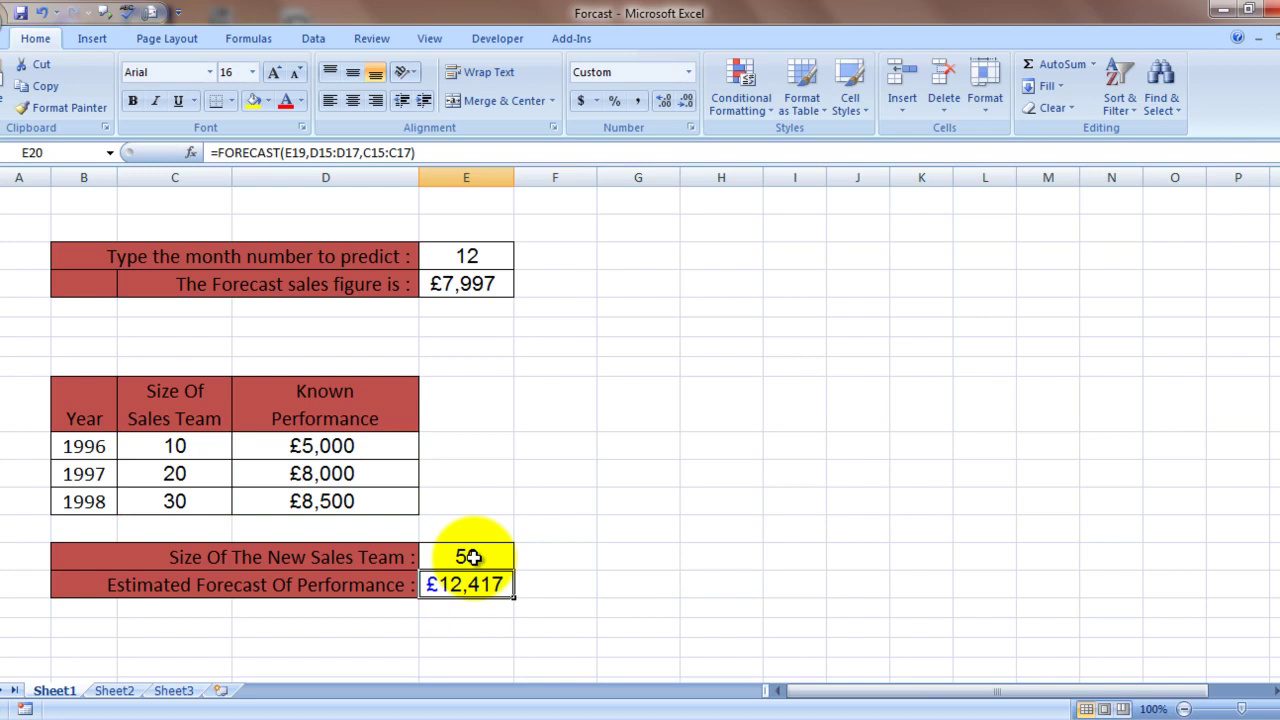
pyautogui.press('Right')
pyautogui.press('Right')
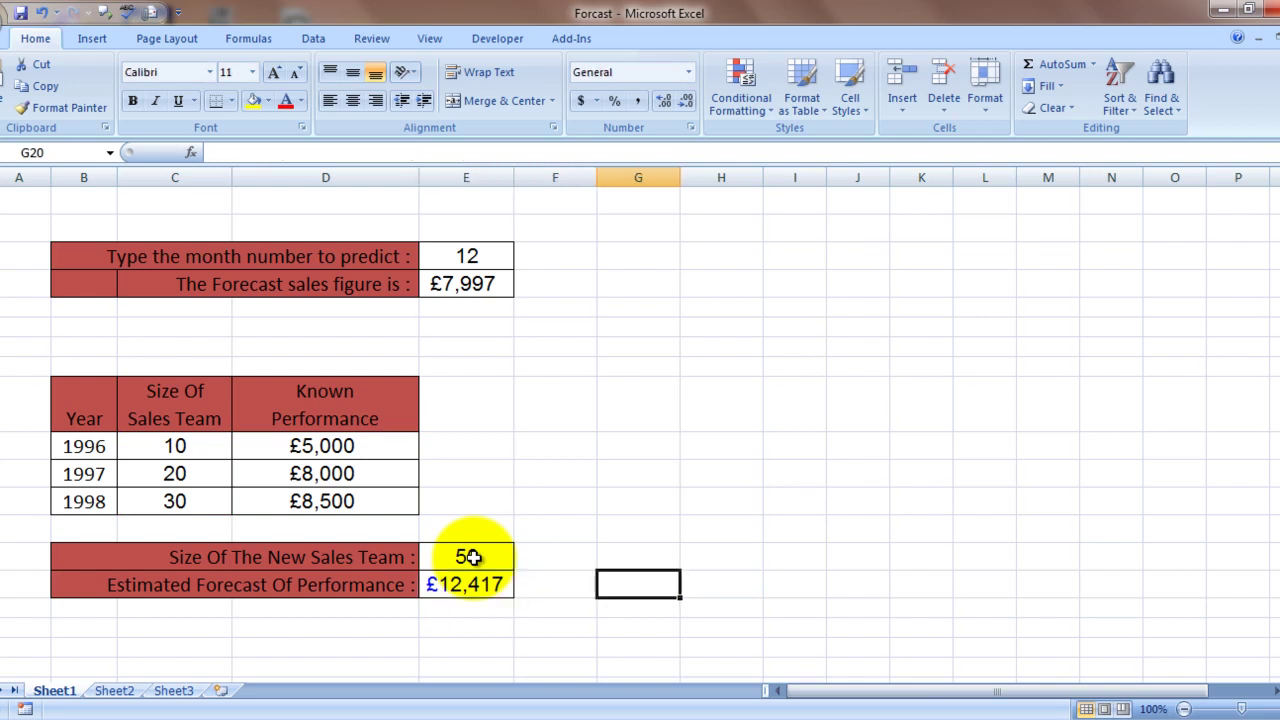
pyautogui.press('Up')
pyautogui.press('Up')
pyautogui.press('Up')
pyautogui.press('Up')
pyautogui.press('Up')
pyautogui.press('Up')
pyautogui.press('Up')
pyautogui.press('Up')
pyautogui.press('Up')
pyautogui.press('Up')
pyautogui.press('Up')
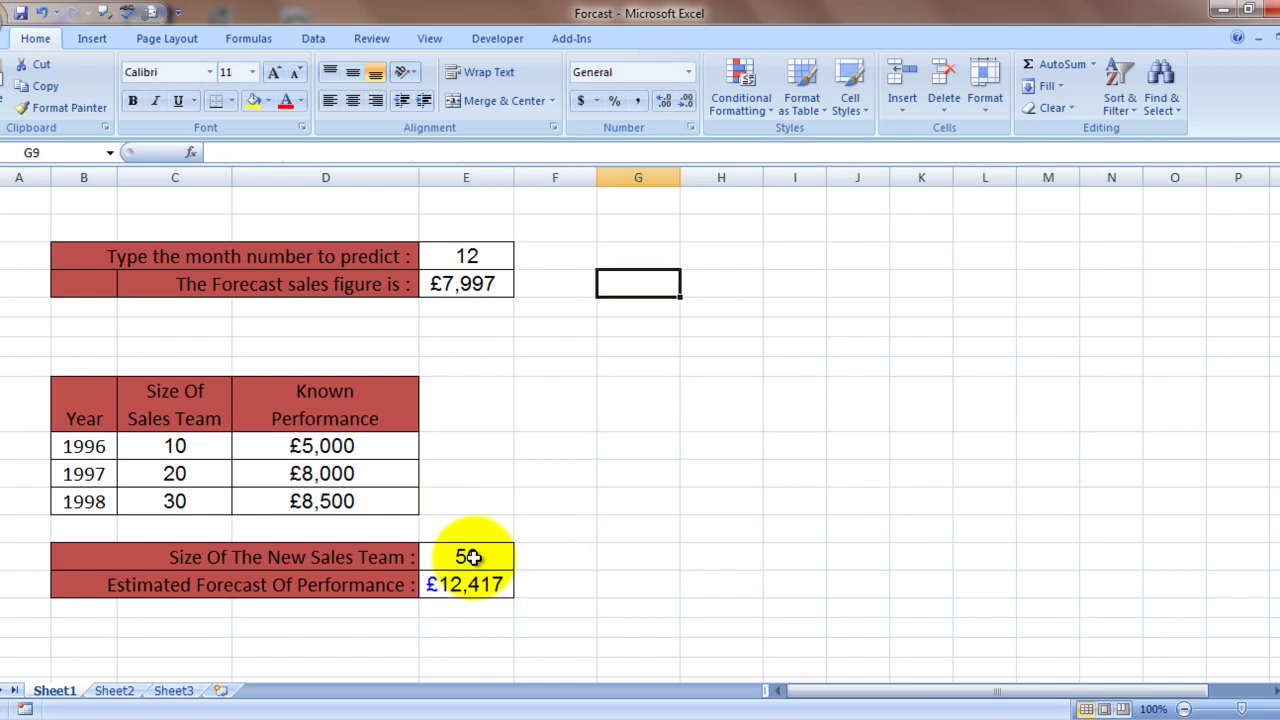
pyautogui.press('Up')
pyautogui.press('Up')
pyautogui.press('Up')
pyautogui.press('Up')
pyautogui.press('Up')
pyautogui.press('Up')
pyautogui.press('Up')
pyautogui.press('Up')
pyautogui.press('Right')
pyautogui.press('Right')
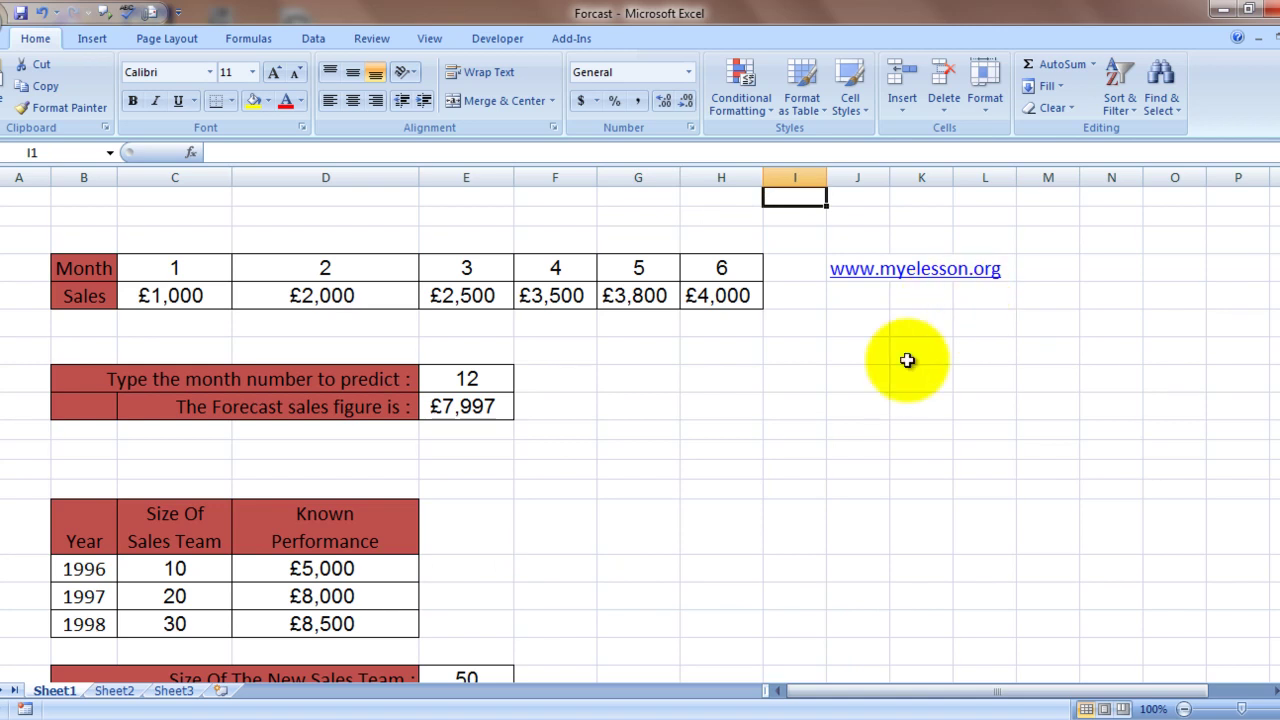
pyautogui.click(742, 410)
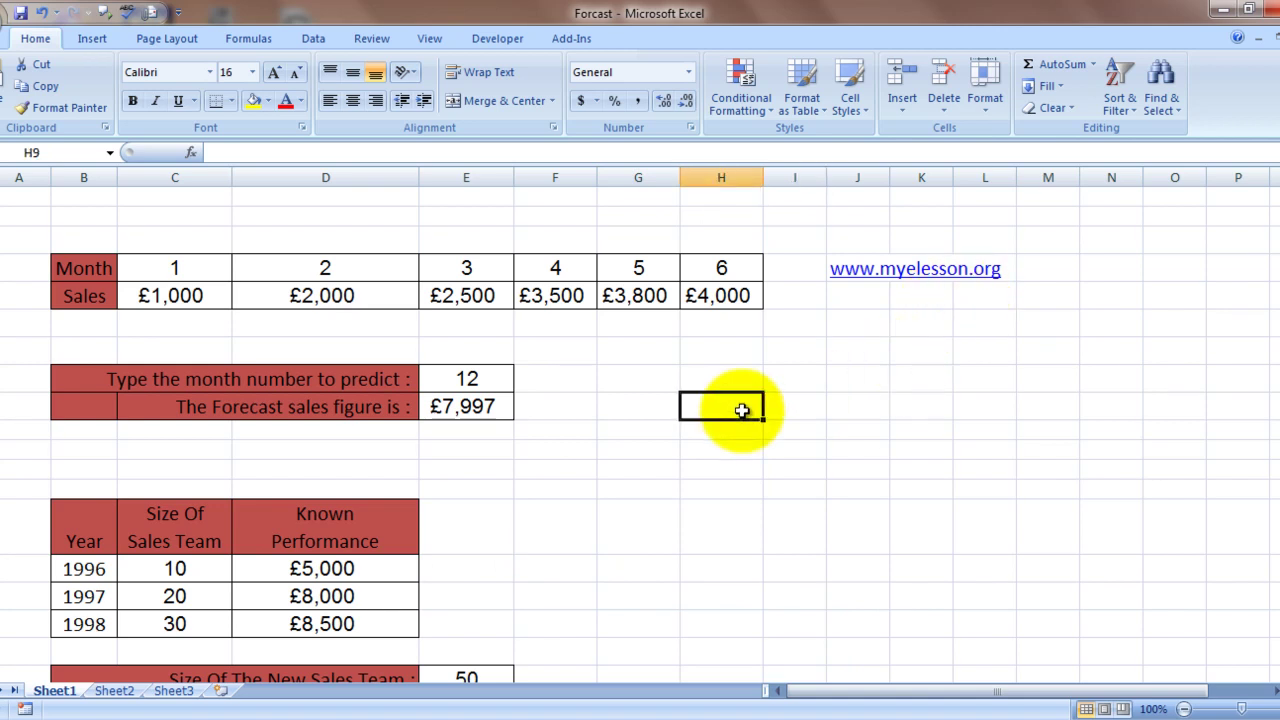